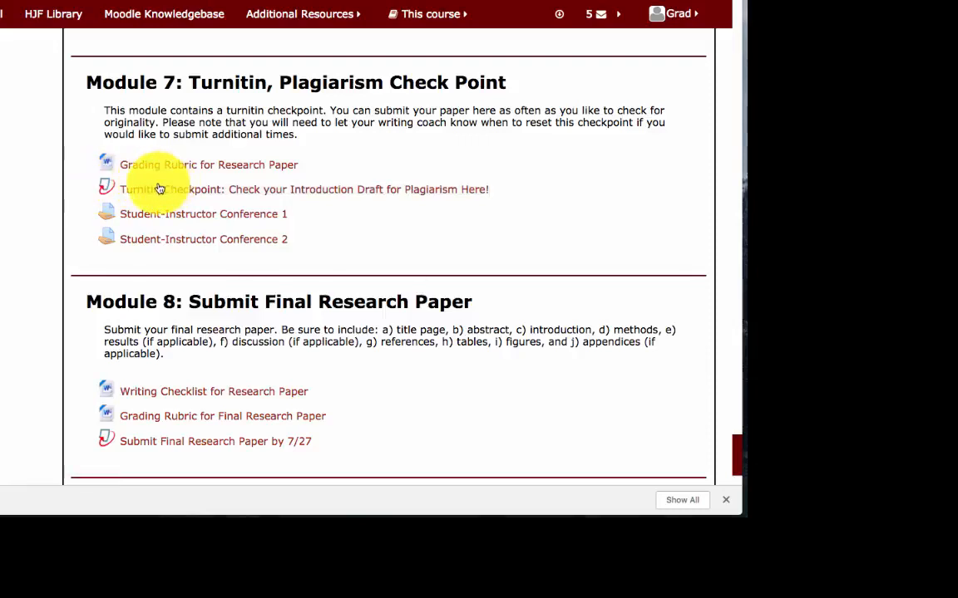
Open the 'Turnitin Checkpoint: Check your Introduction Draft for Plagiarism Here!' link under Module 7
left_click(204, 193)
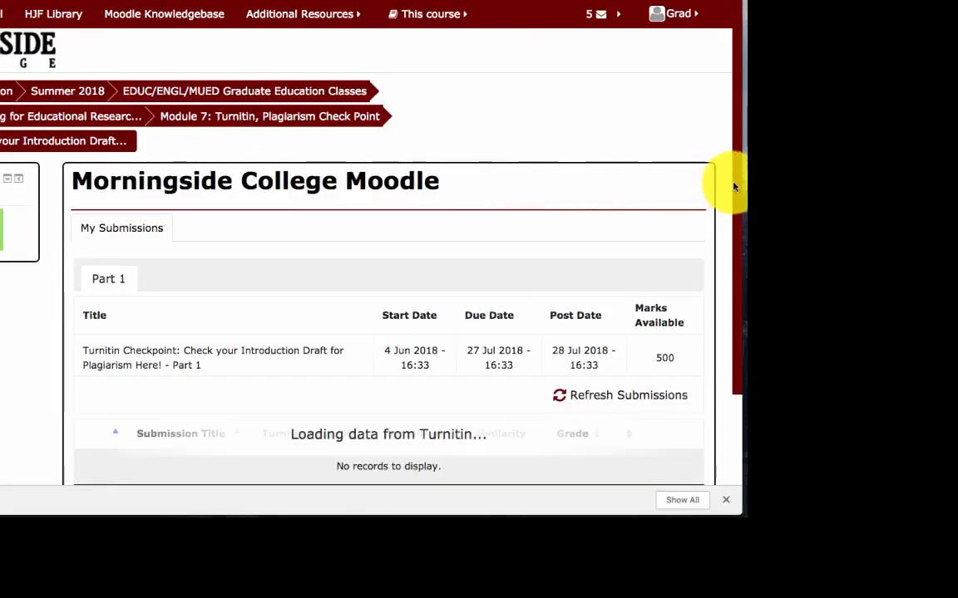
Scroll to the empty row of the submissions table and choose Submit Paper
left_click_drag(735, 187, 740, 262)
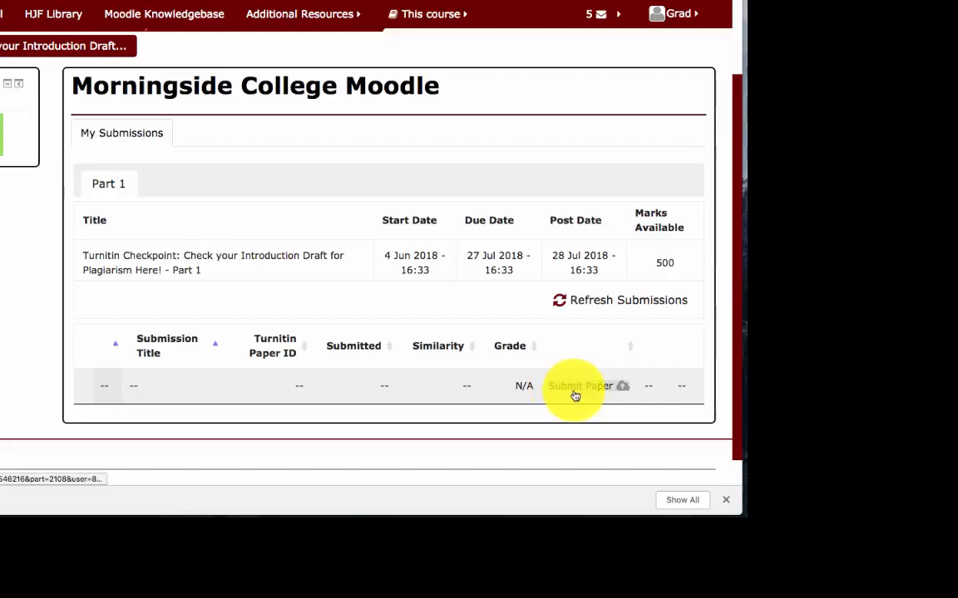
left_click(623, 391)
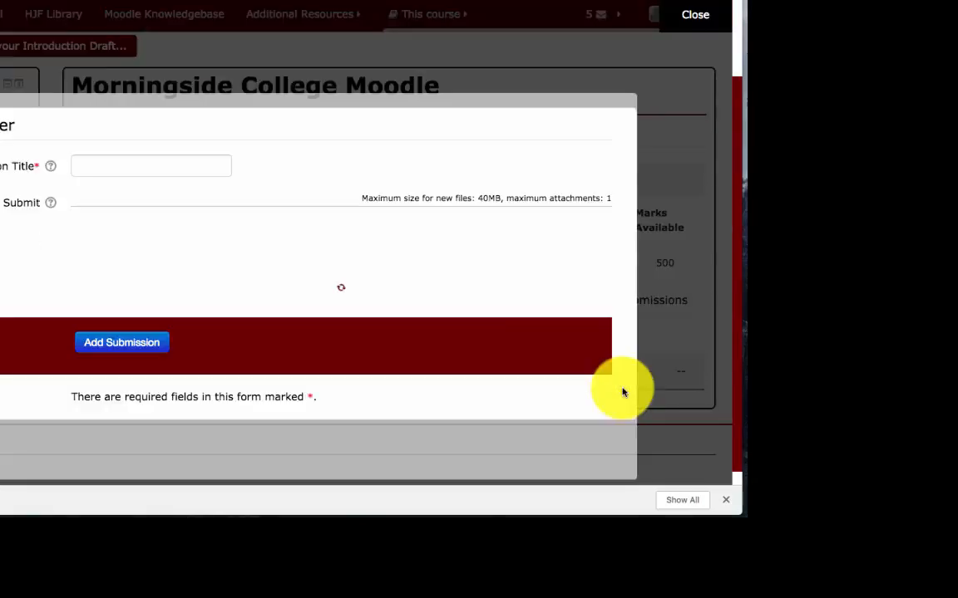
Enter the student's full name as the Submission Title
left_click(177, 164)
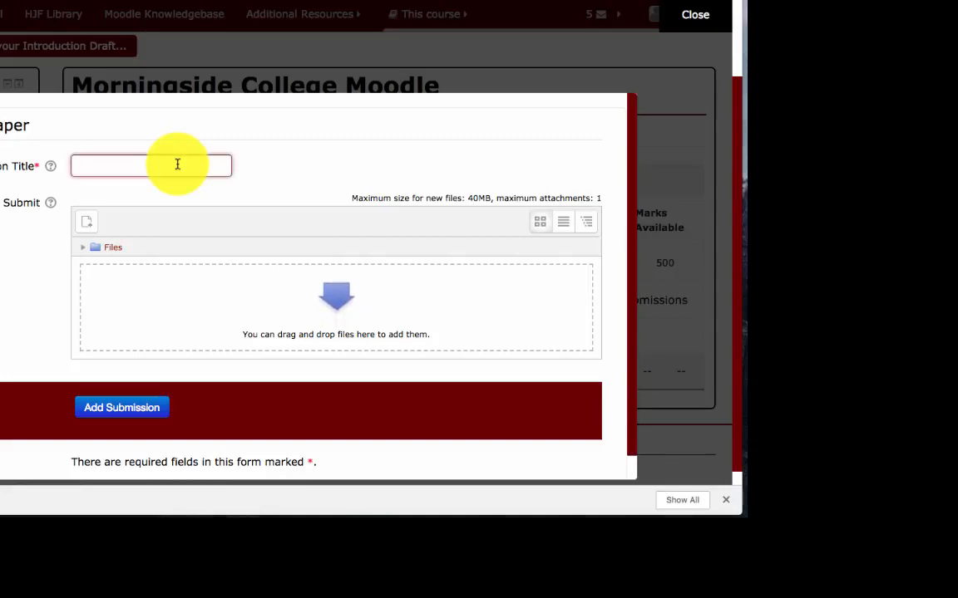
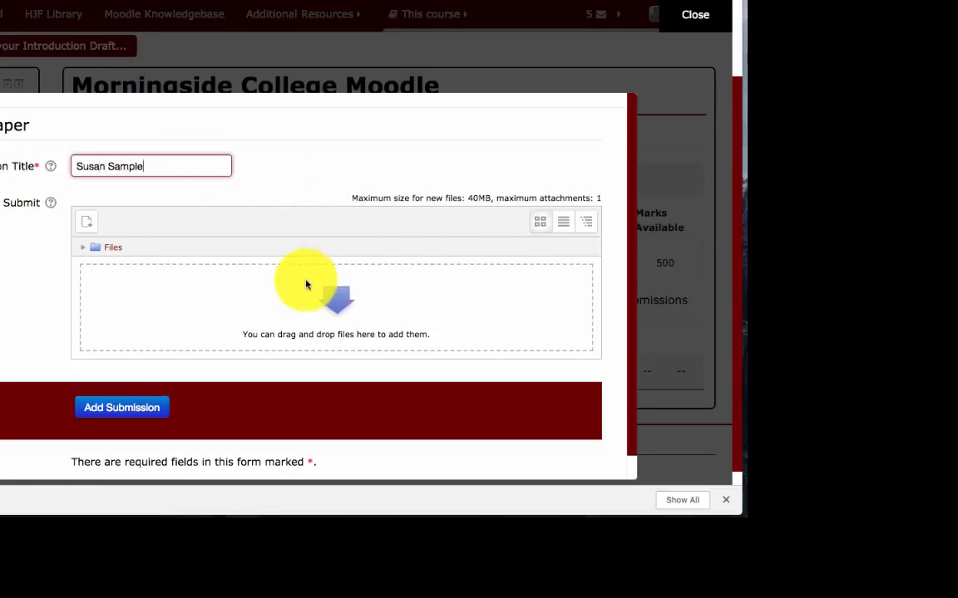
Choose the sample Turnitin paper .docx from the Desktop and upload it
left_click(86, 227)
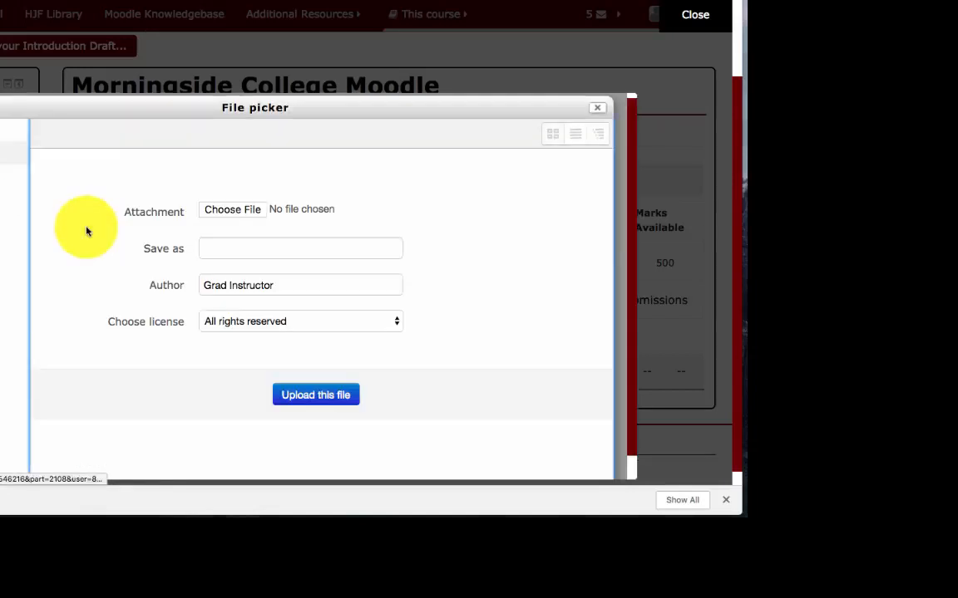
left_click(233, 217)
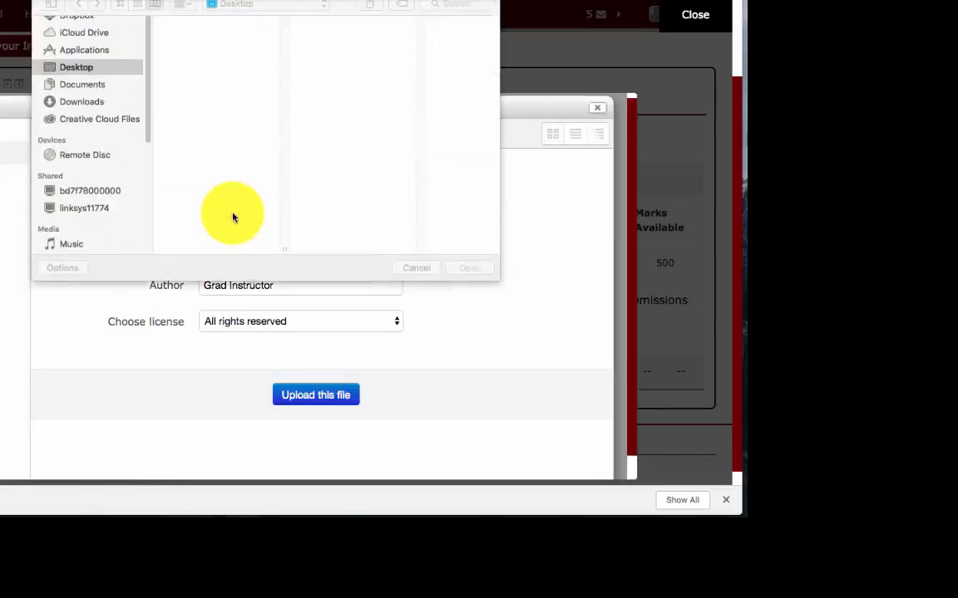
scroll(284, 166, "up", 1)
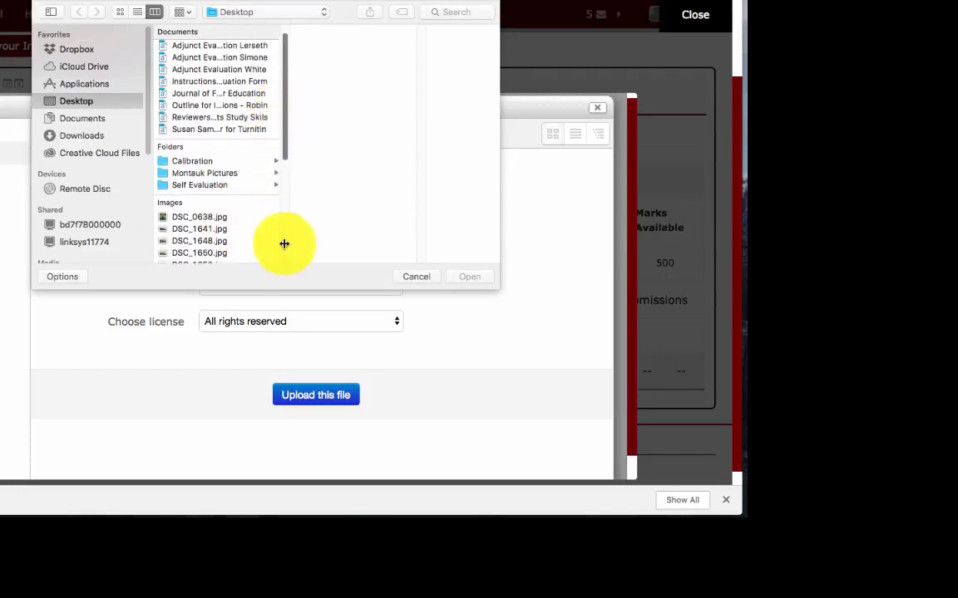
left_click_drag(284, 261, 398, 263)
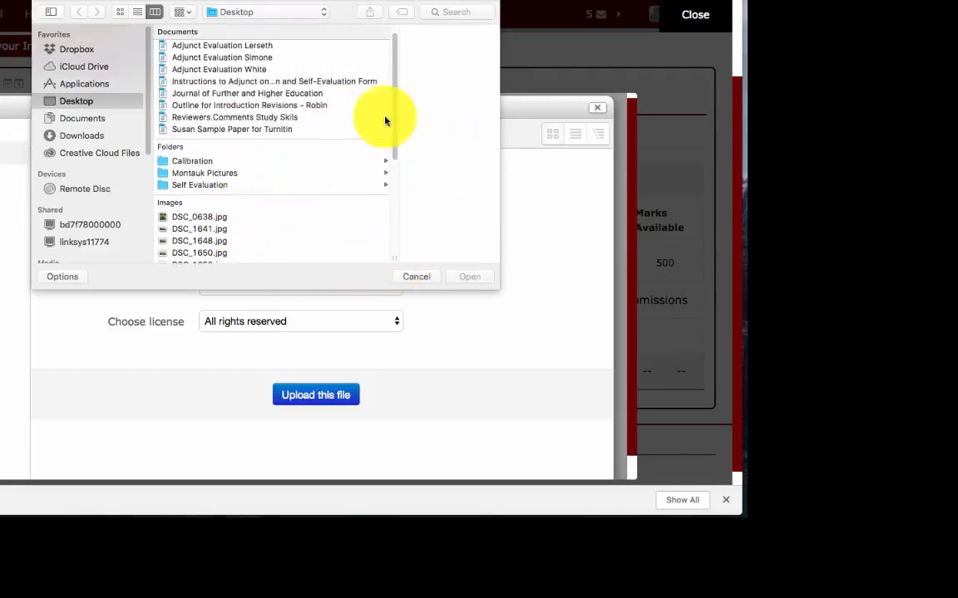
left_click(279, 131)
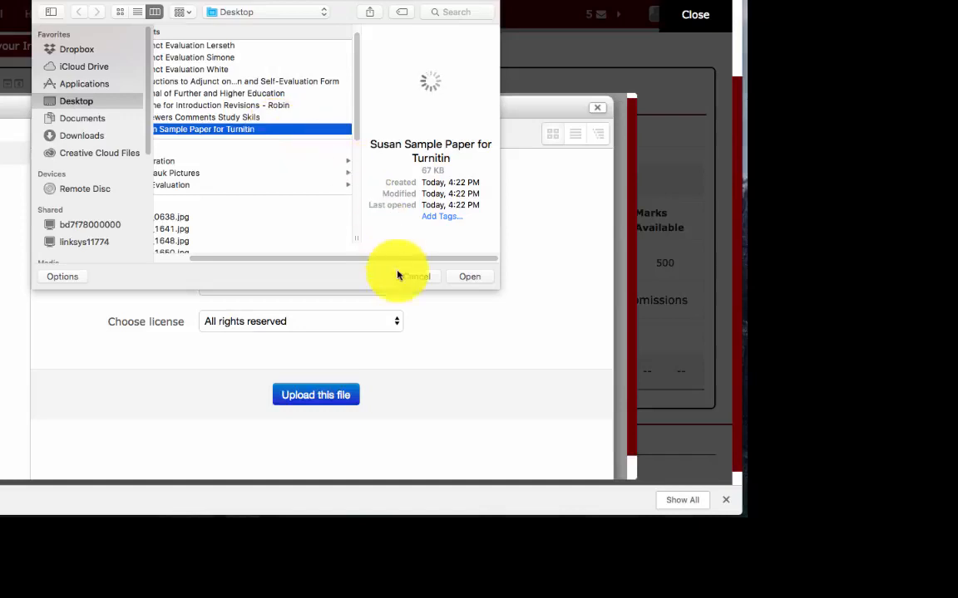
left_click(469, 277)
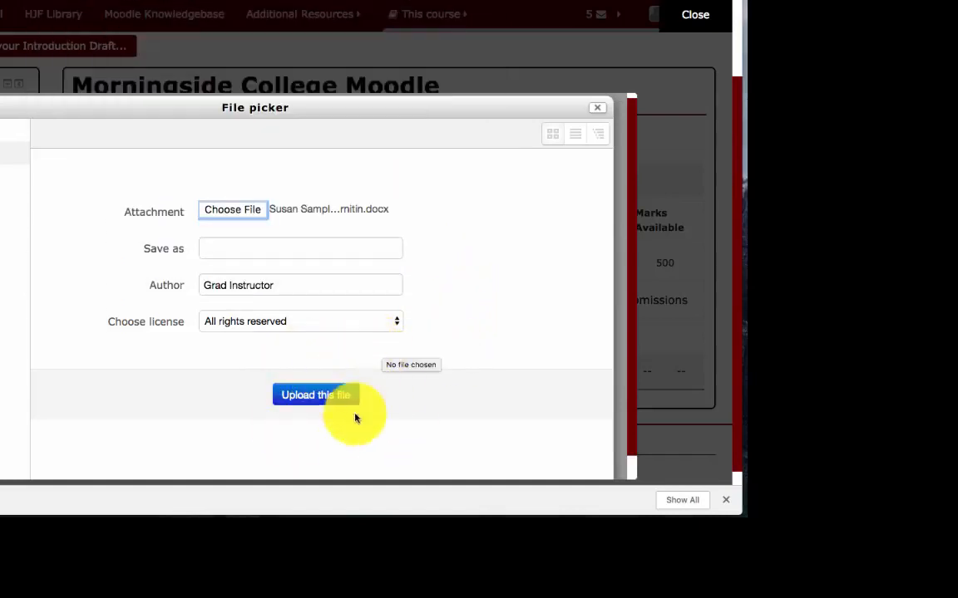
left_click(323, 403)
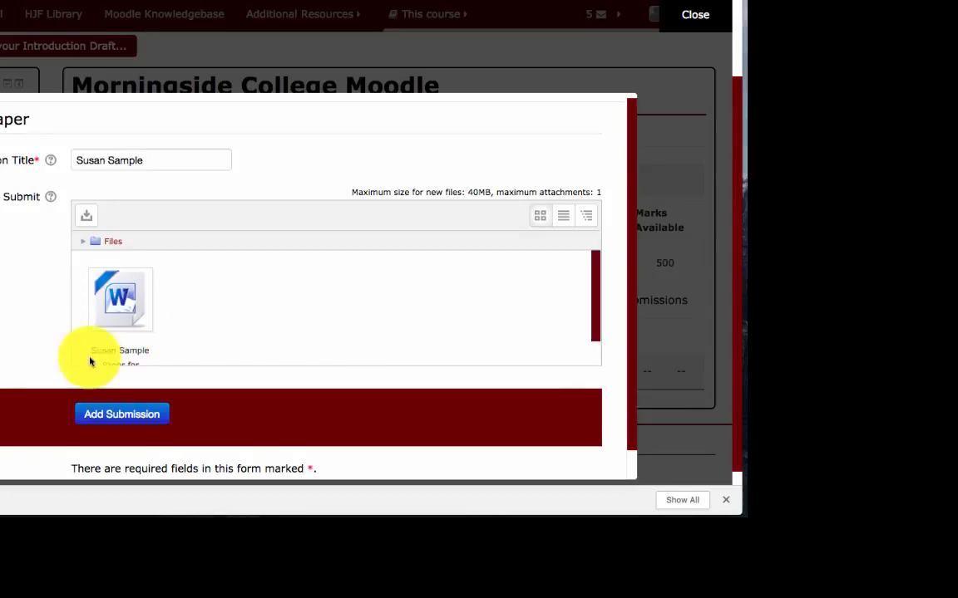
Send the attached sample paper to Turnitin with Add Submission
left_click(123, 408)
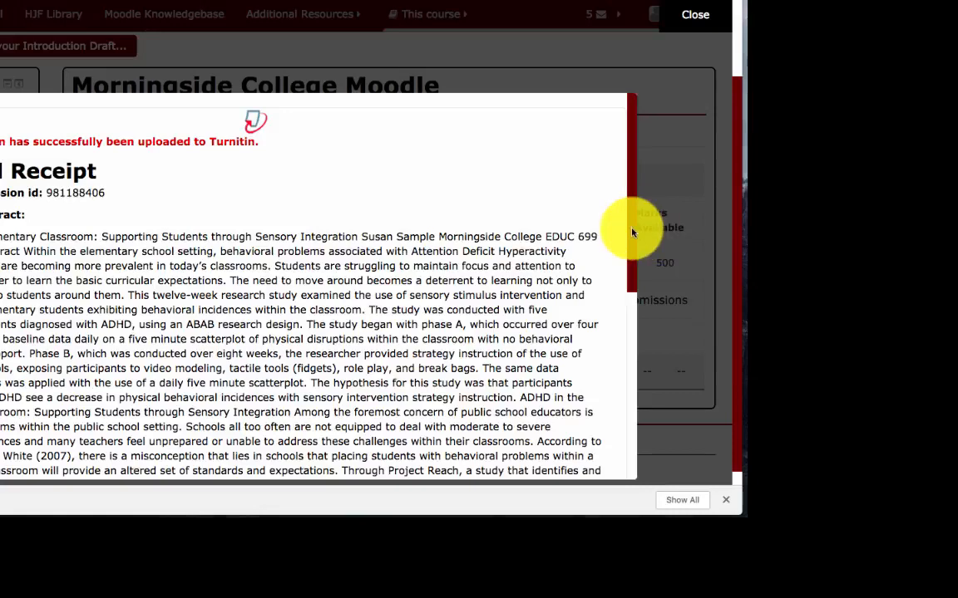
Scroll through the digital receipt, then close it to return to My Submissions
scroll(631, 224, "down", 2)
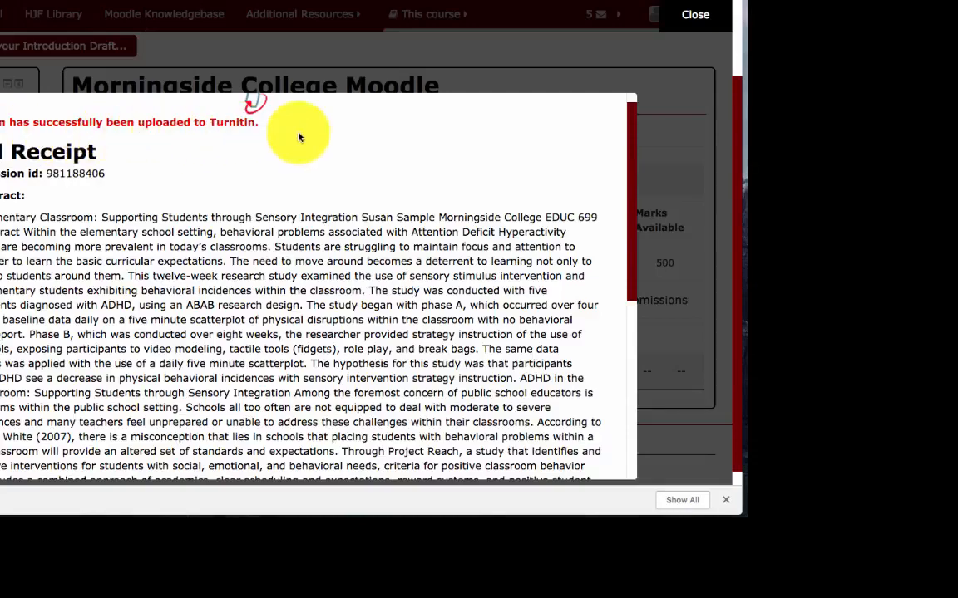
left_click_drag(630, 207, 626, 171)
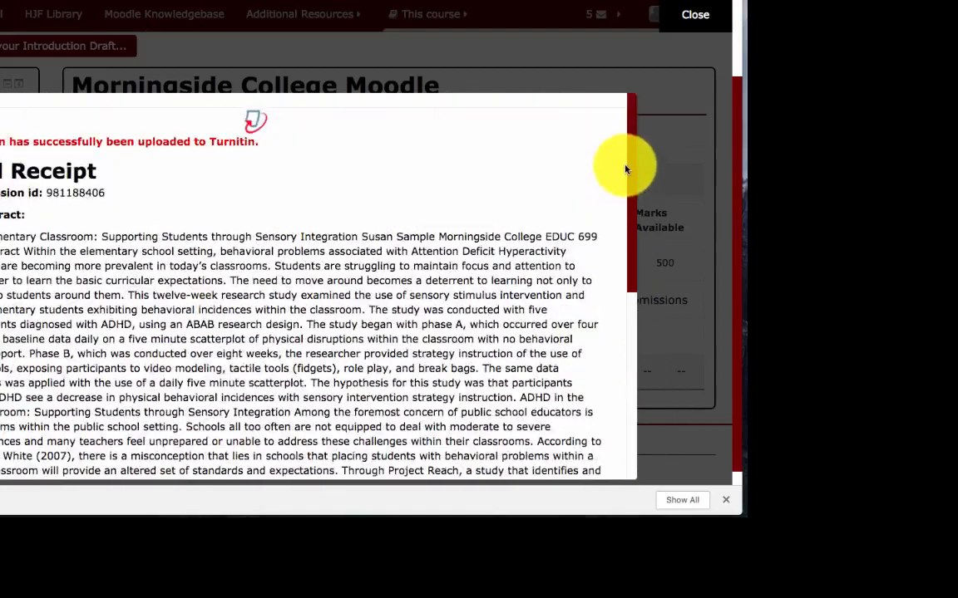
left_click(695, 14)
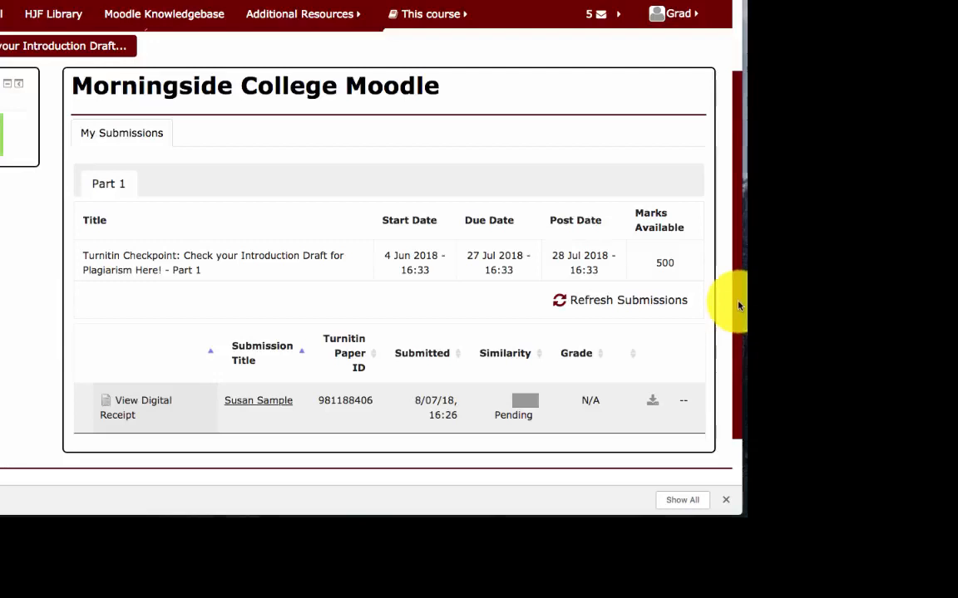
Scroll My Submissions and wait until the Similarity column changes from Pending to 15%
left_click_drag(738, 304, 737, 342)
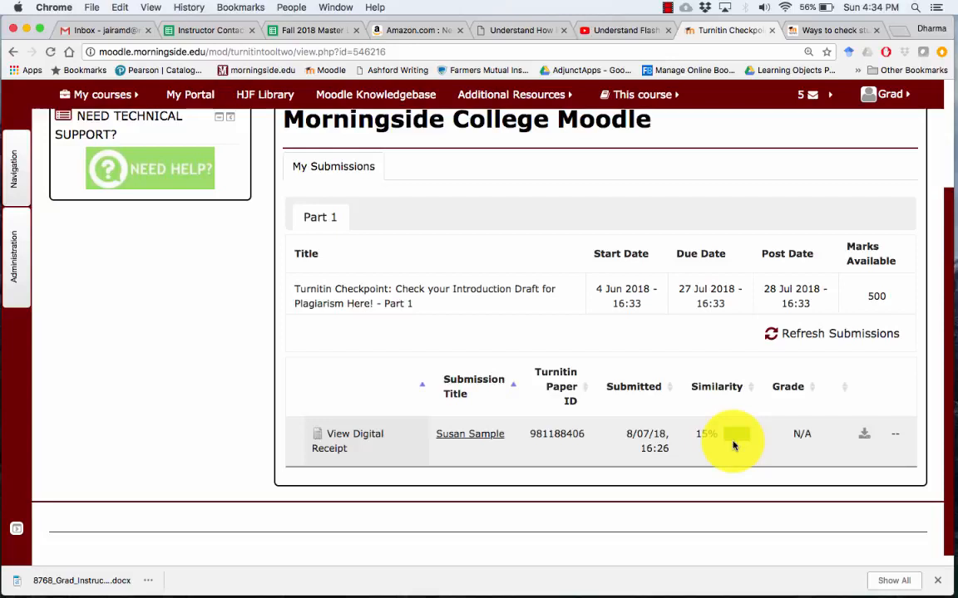
Open the 15% similarity score to load the 28-page report in Feedback Studio
left_click(733, 442)
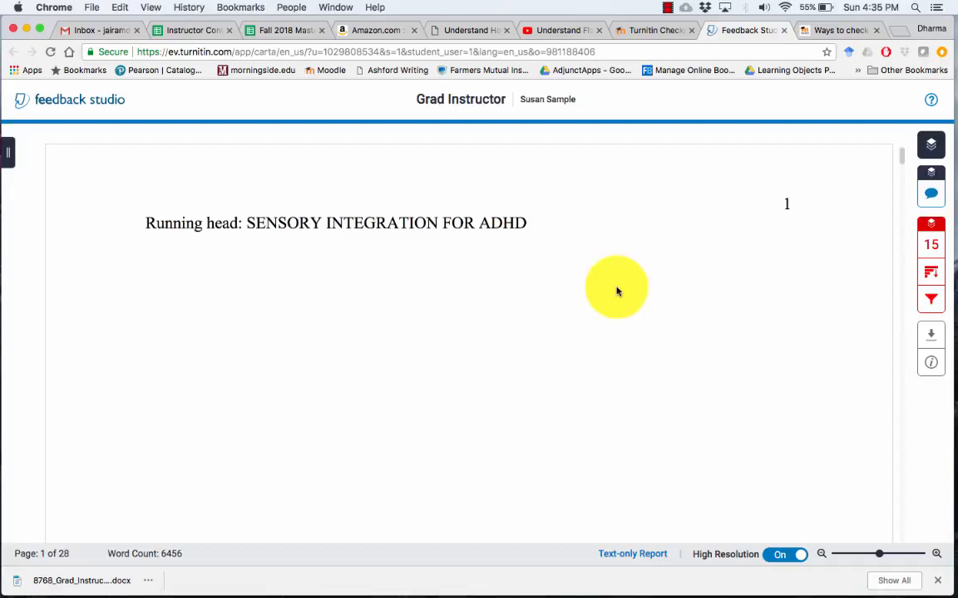
Close the Feedback Studio tab to return to the Moodle checkpoint page
left_click(783, 29)
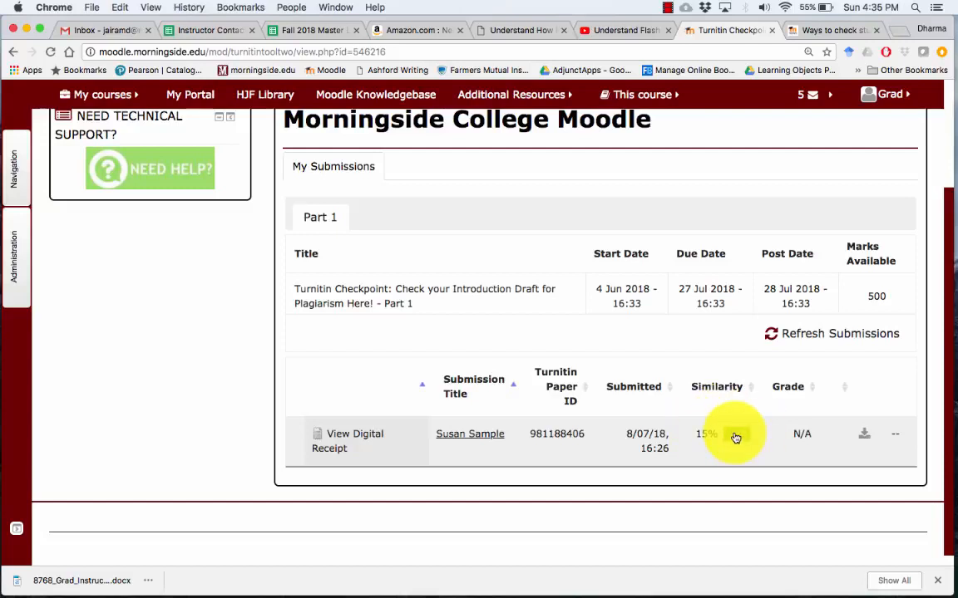
Reopen the 15% similarity report and scroll back to the highlighted ADHD matches on page 4
left_click(735, 435)
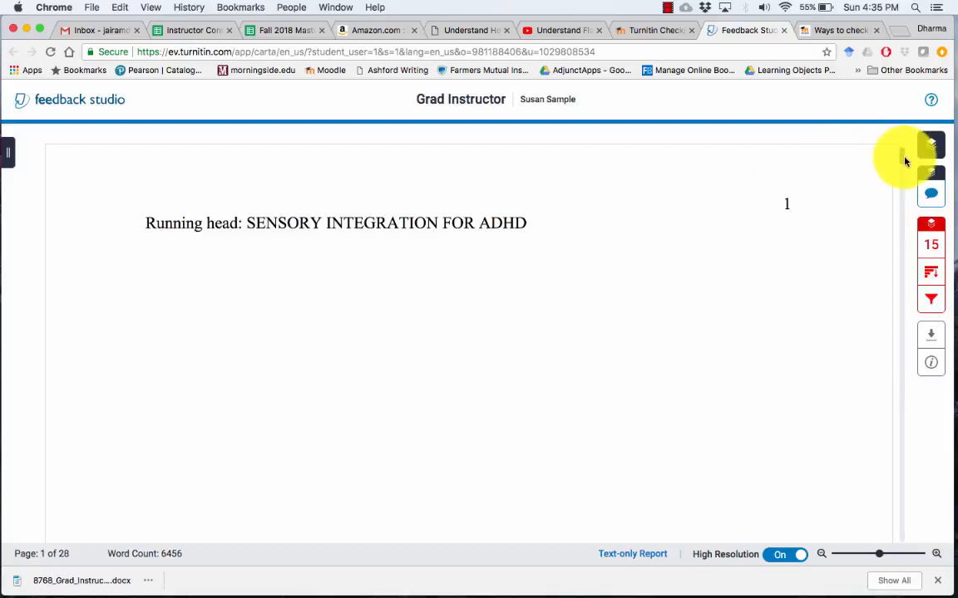
scroll(904, 167, "down", 10)
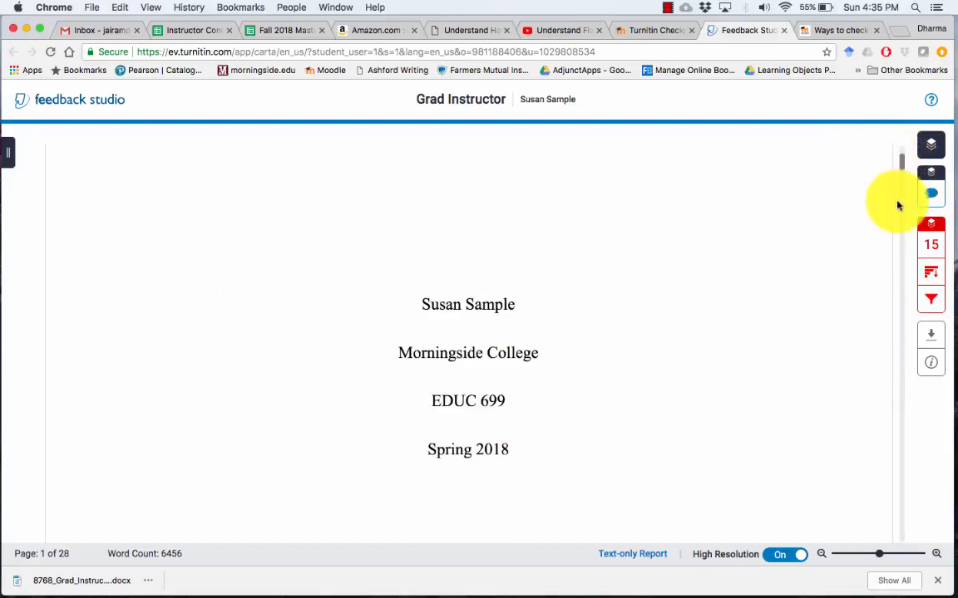
scroll(889, 217, "up", 3)
scroll(901, 261, "down", 20)
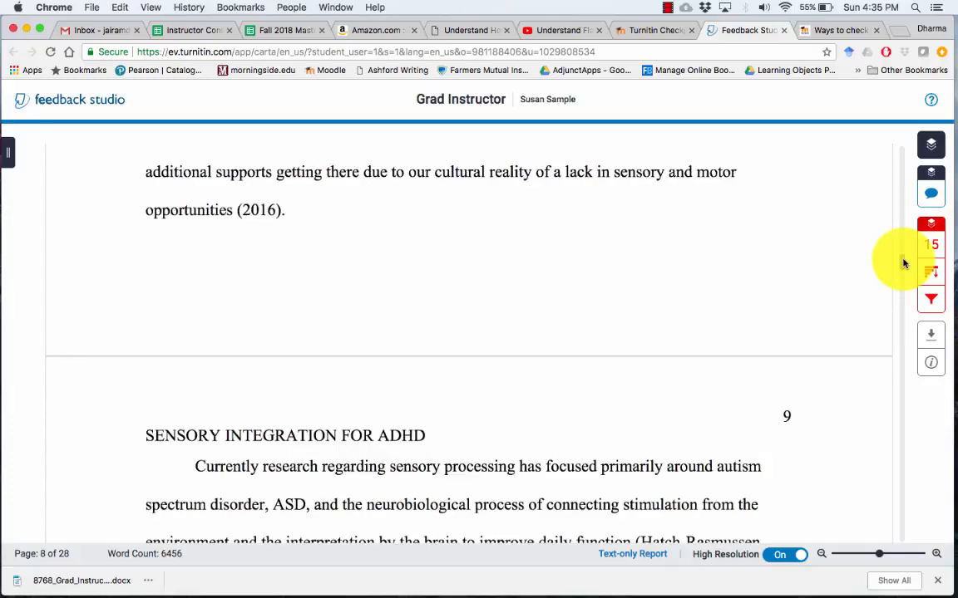
scroll(904, 264, "down", 3)
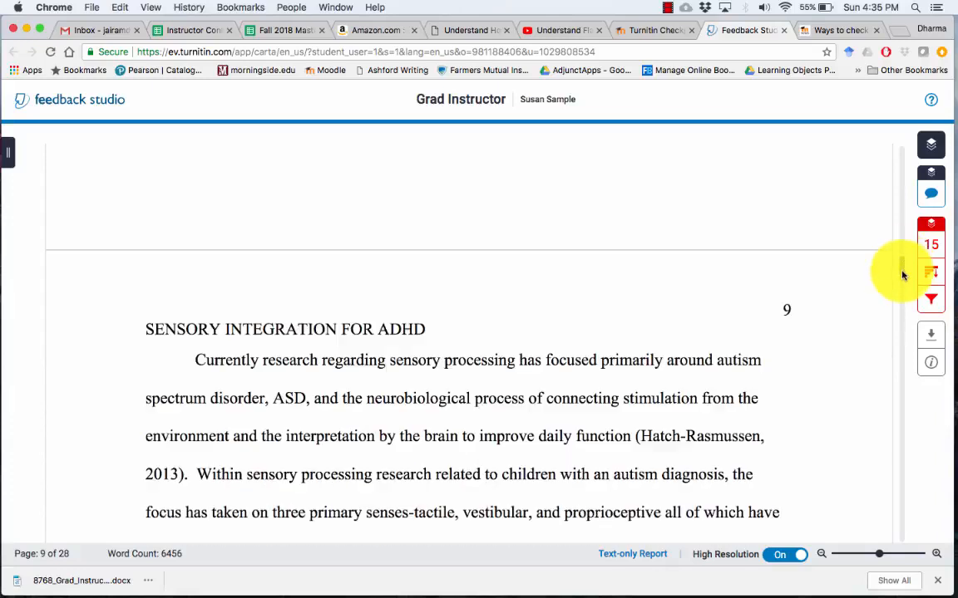
scroll(903, 267, "down", 10)
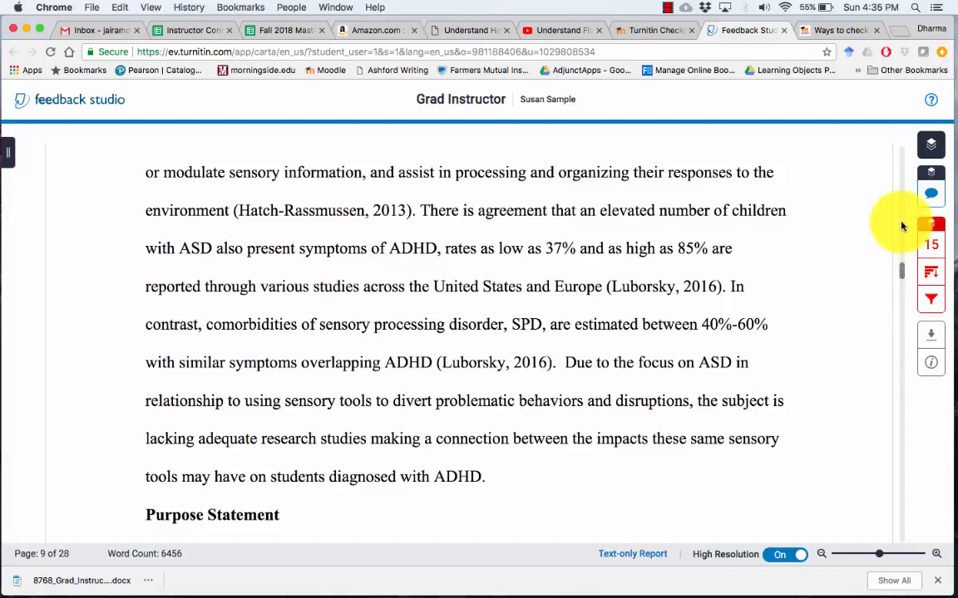
scroll(903, 220, "up", 5)
scroll(903, 219, "up", 15)
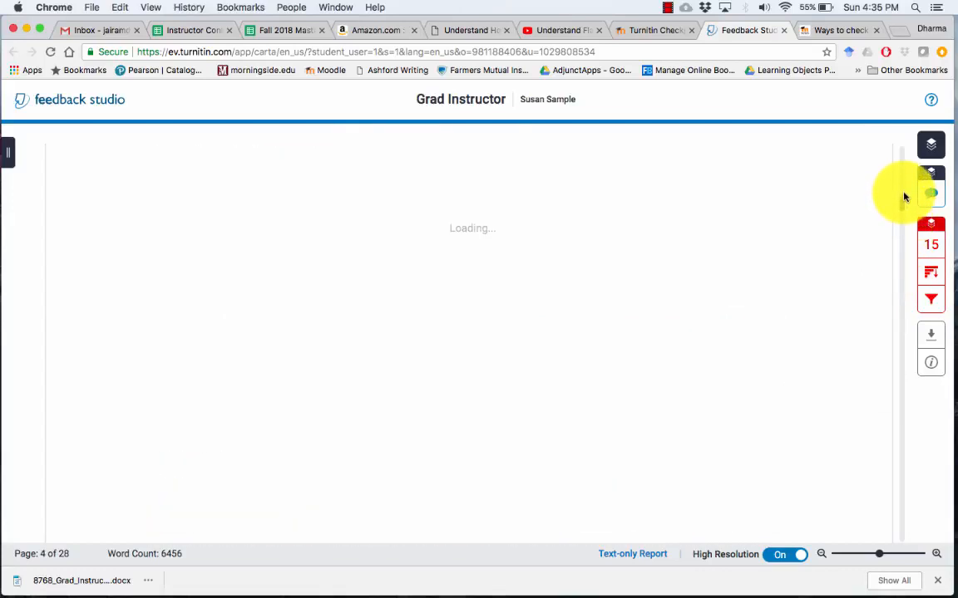
scroll(904, 196, "up", 1)
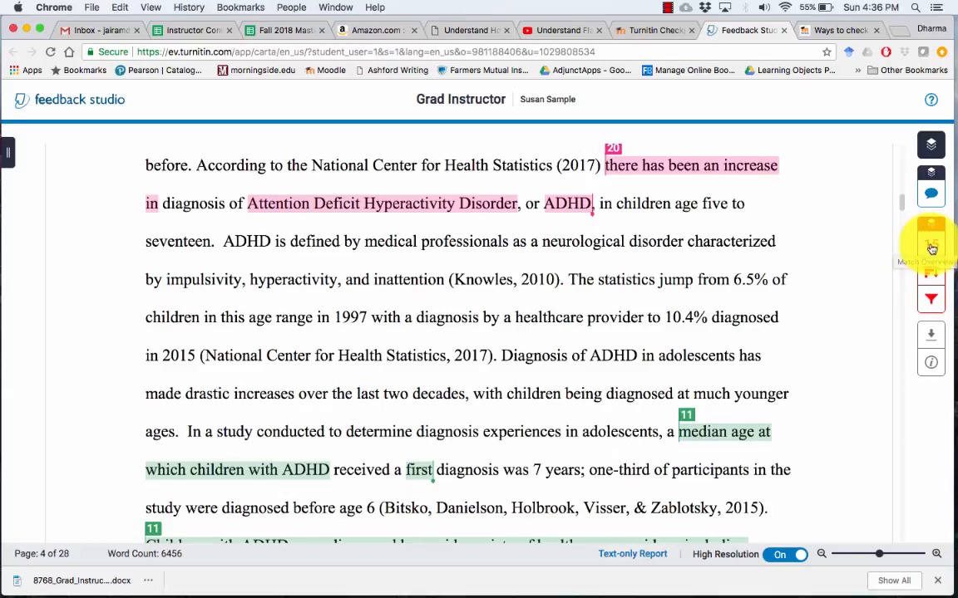
Open the Match Overview and jump to educationgy.org match 1 of 3 on page 5
left_click(931, 249)
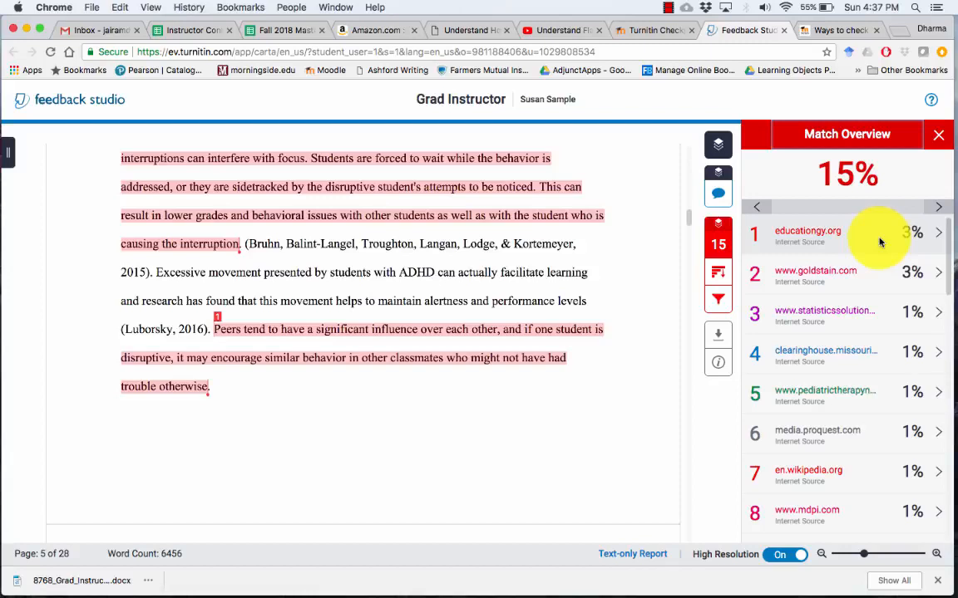
left_click(849, 241)
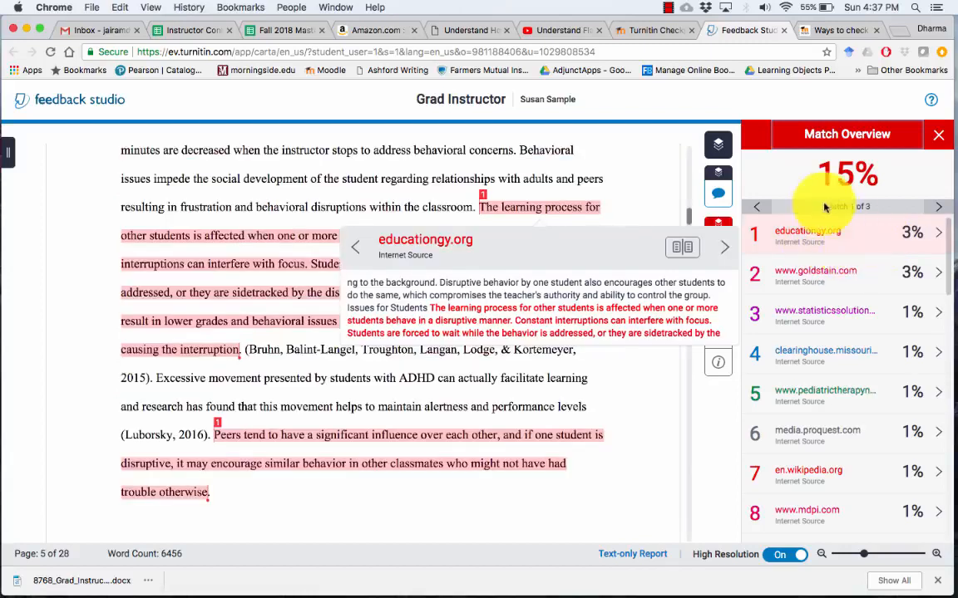
left_click(871, 233)
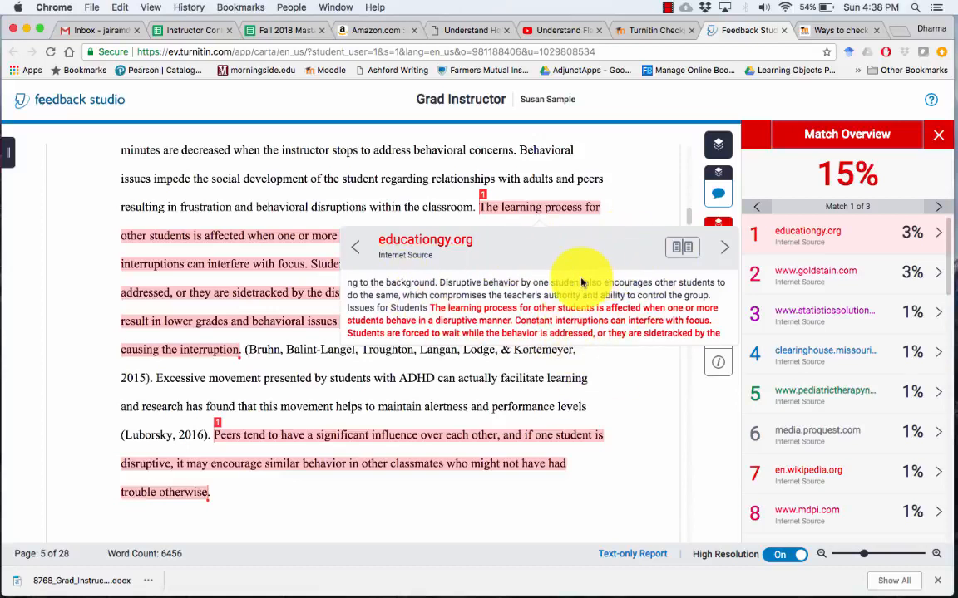
left_click(620, 376)
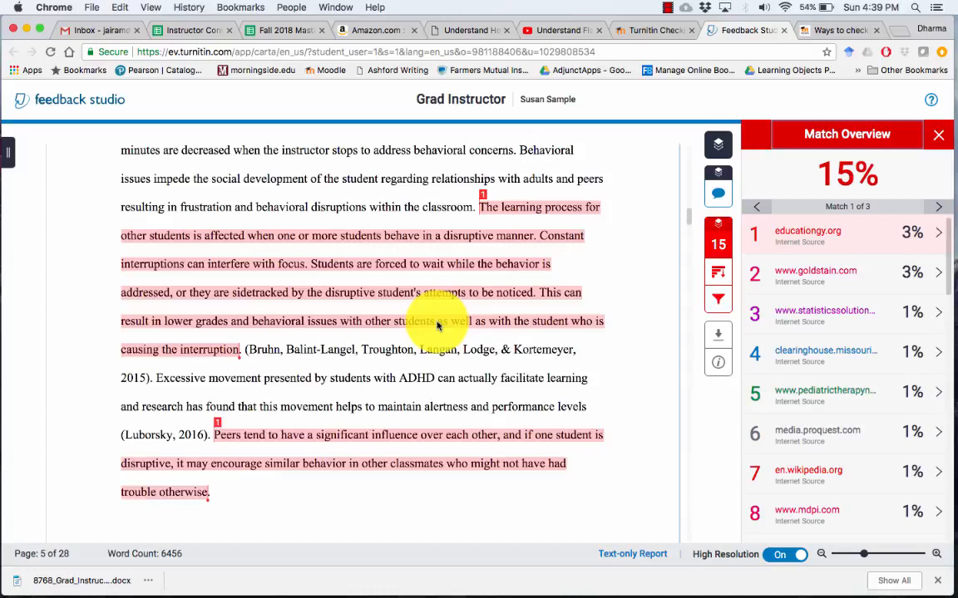
left_click(791, 239)
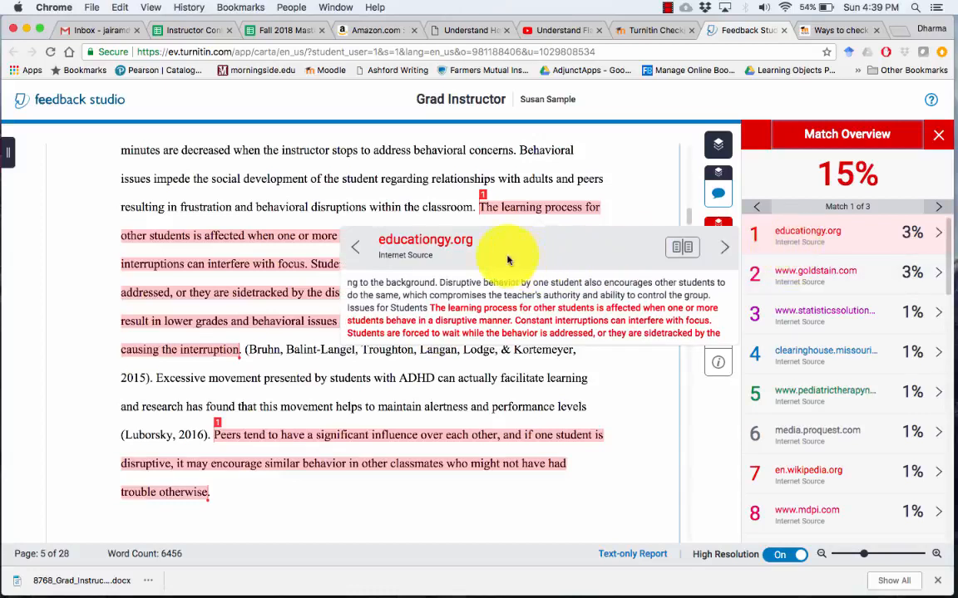
Open the educationgy.org article 'Negatives of Disruptive Behavior in the Classroom' in a new tab and scroll through it
left_click(451, 244)
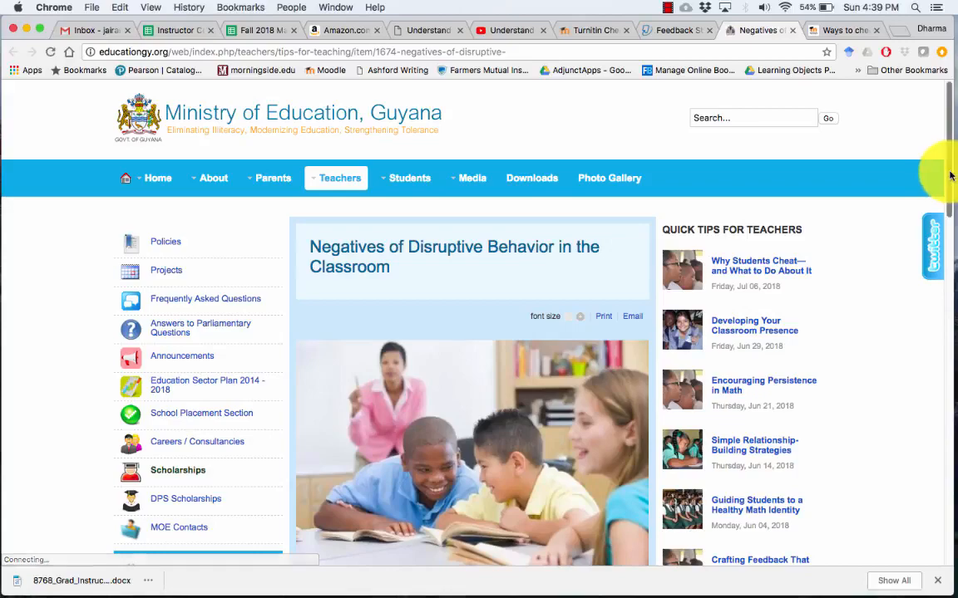
left_click_drag(953, 175, 952, 308)
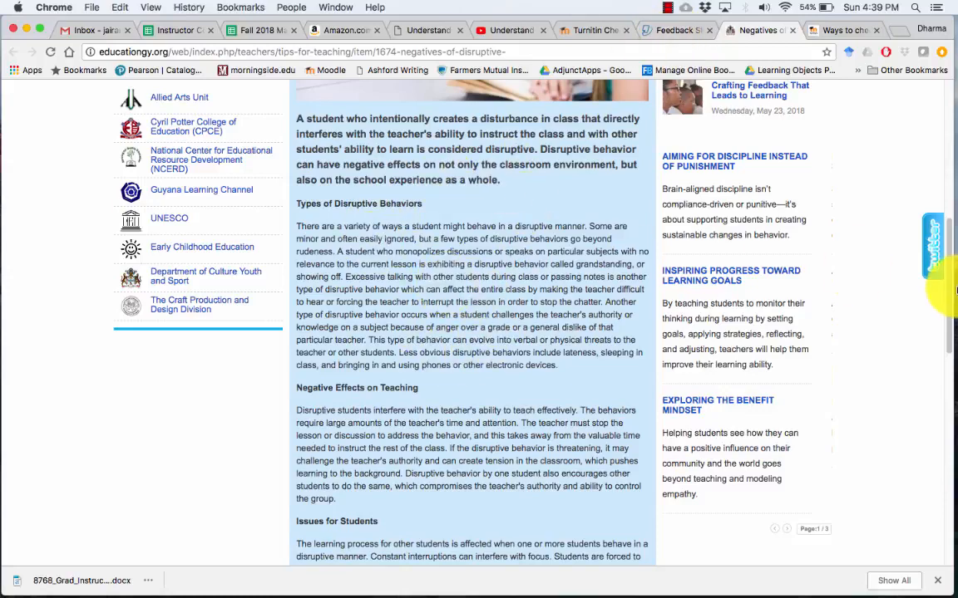
left_click_drag(949, 289, 941, 182)
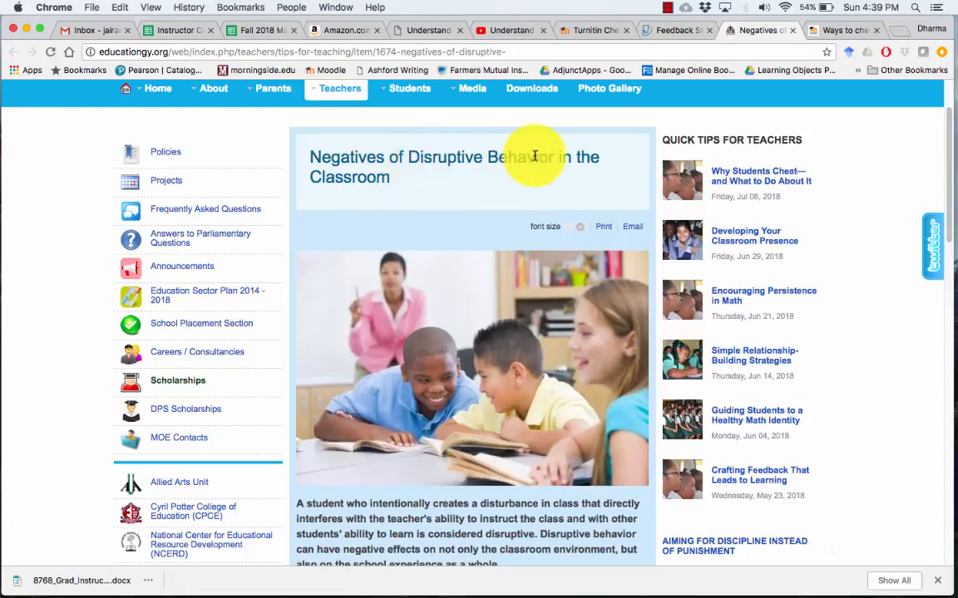
left_click_drag(950, 225, 950, 321)
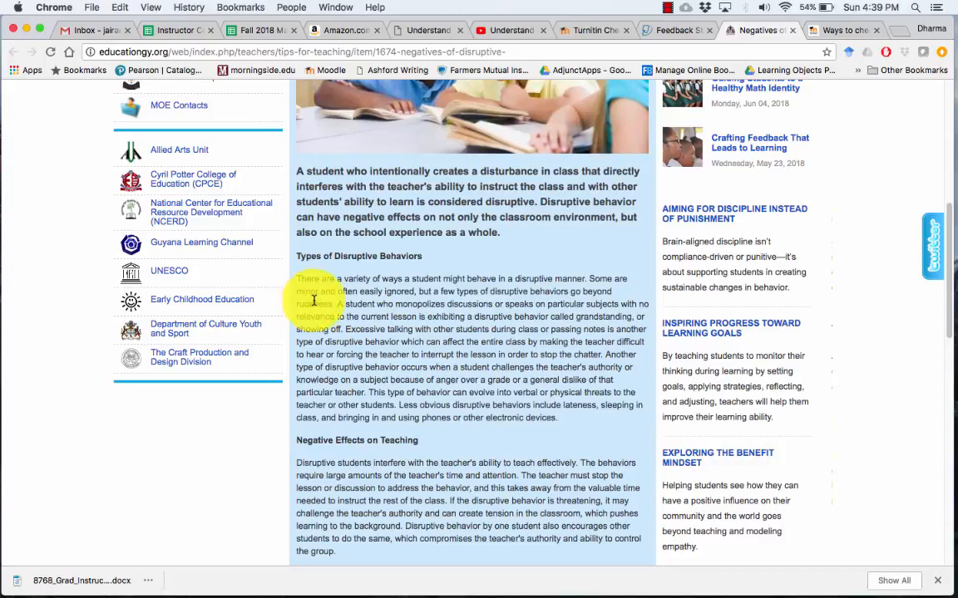
Return to Feedback Studio, dismiss the excerpt, and show educationgy.org match 1 of 3's source text
left_click(664, 30)
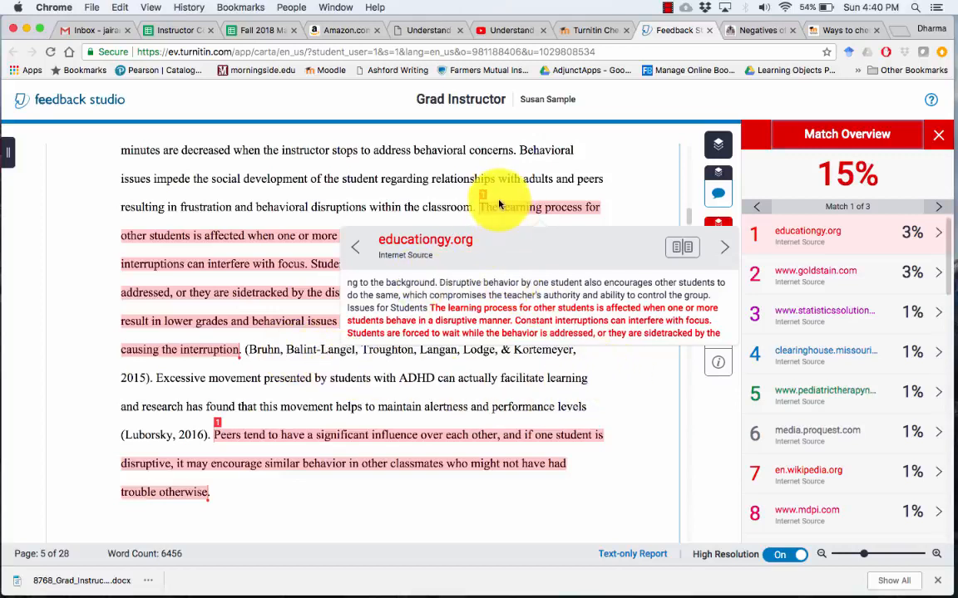
left_click(666, 448)
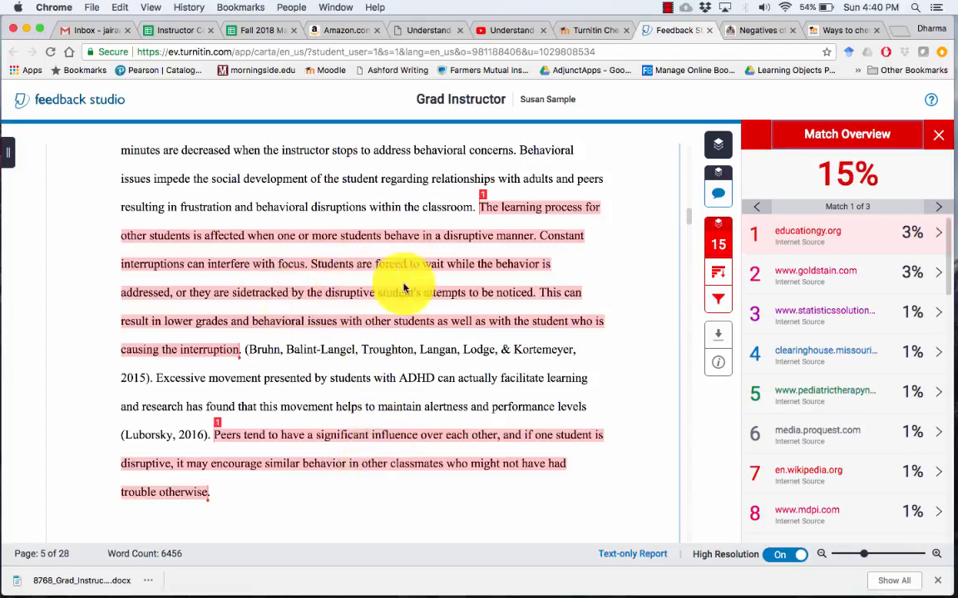
left_click(810, 244)
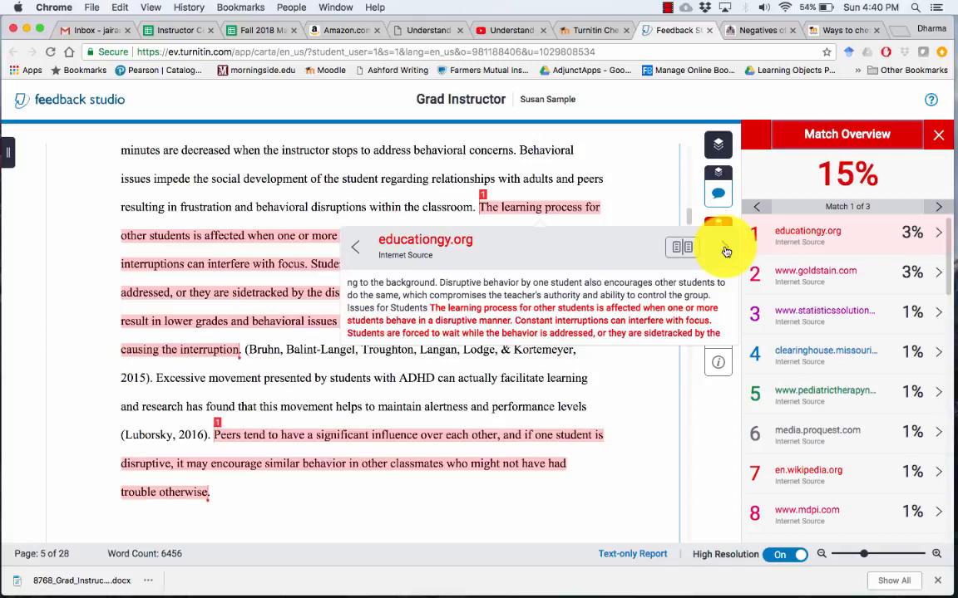
Cycle through educationgy.org matches 1, 2 and 3 of 3, ending on match 3 with its excerpt closed
left_click(726, 251)
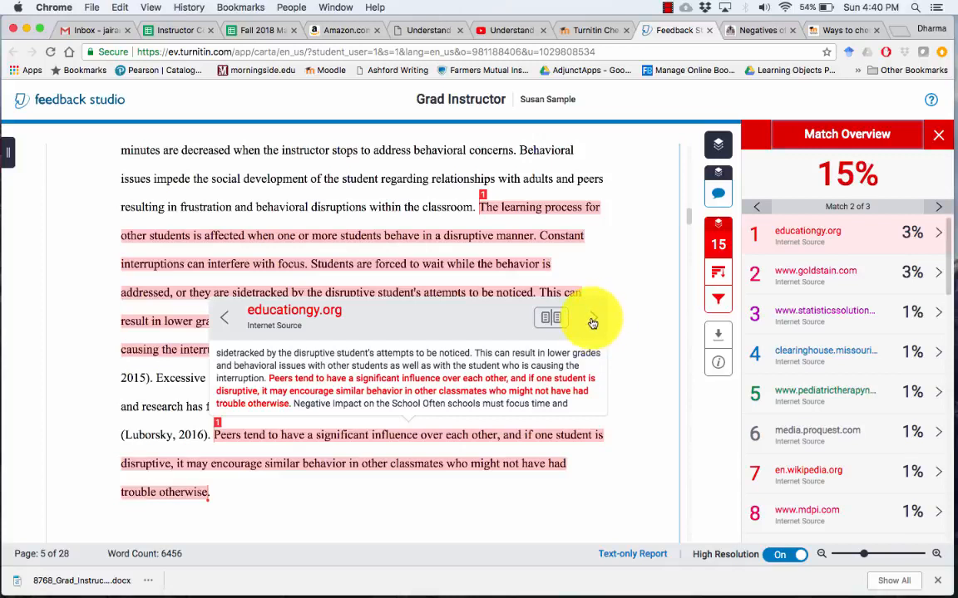
left_click(593, 323)
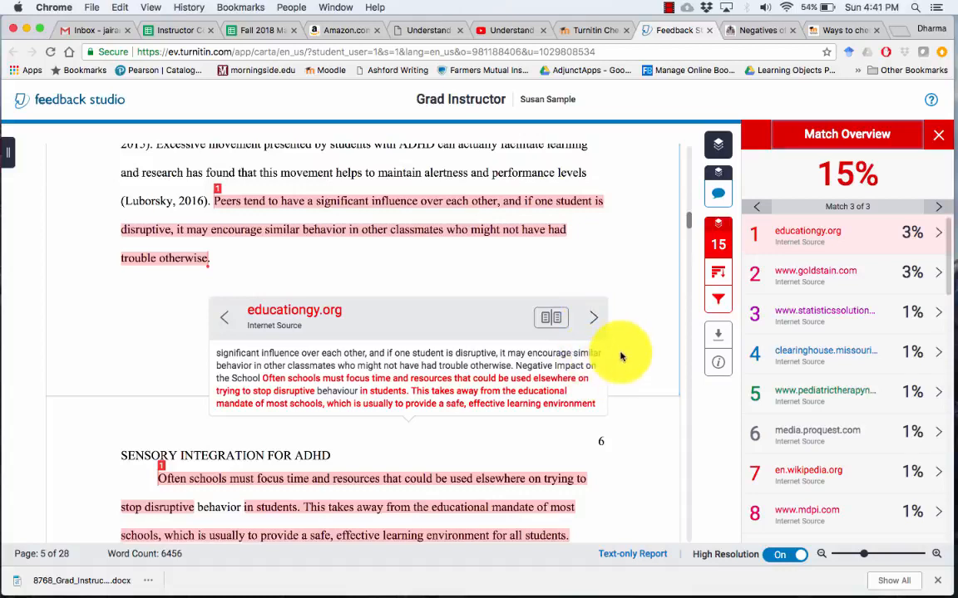
left_click(592, 321)
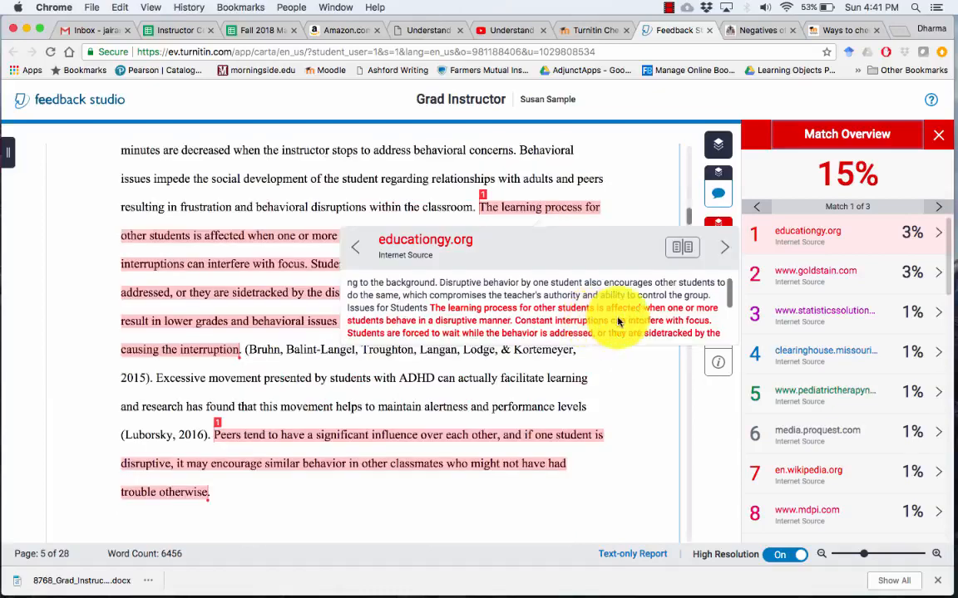
left_click(723, 251)
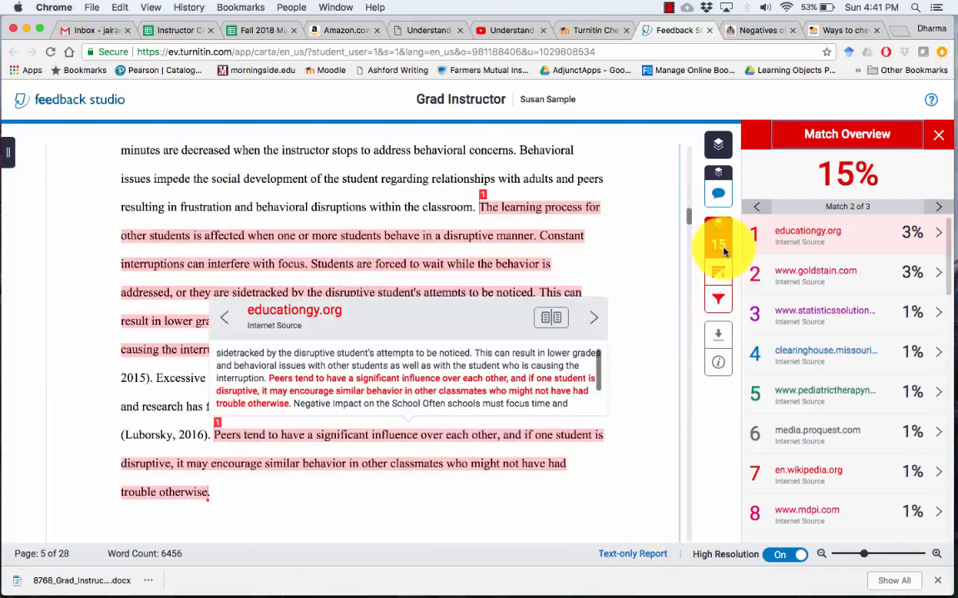
left_click(593, 317)
left_click(624, 487)
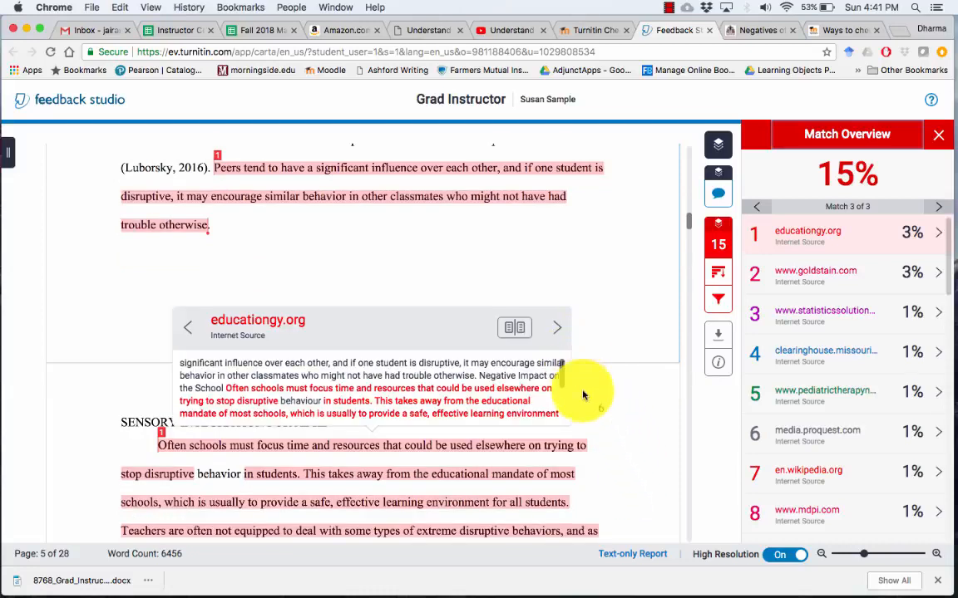
left_click(613, 465)
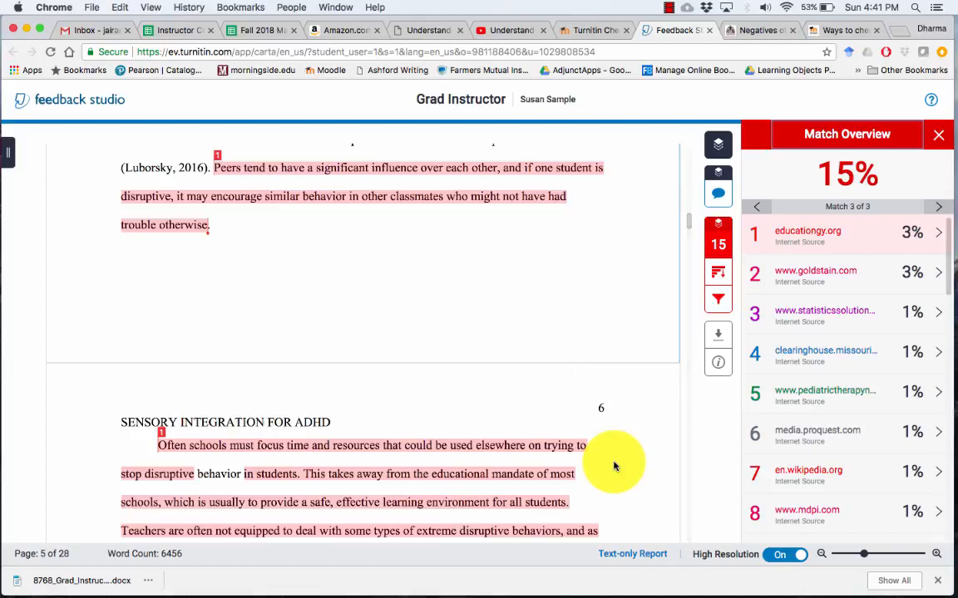
Scroll from page 5 to page 6 to read the third educationgy.org match under SENSORY INTEGRATION FOR ADHD
scroll(613, 465, "down", 5)
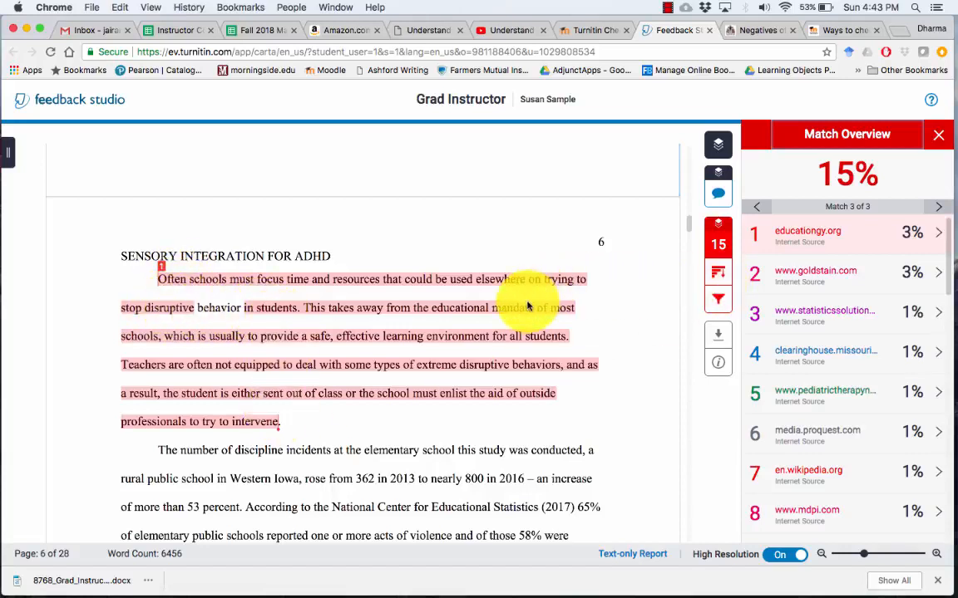
Jump to the goldstain.com matches, dismiss the excerpt, and read down through the matched text
left_click(823, 284)
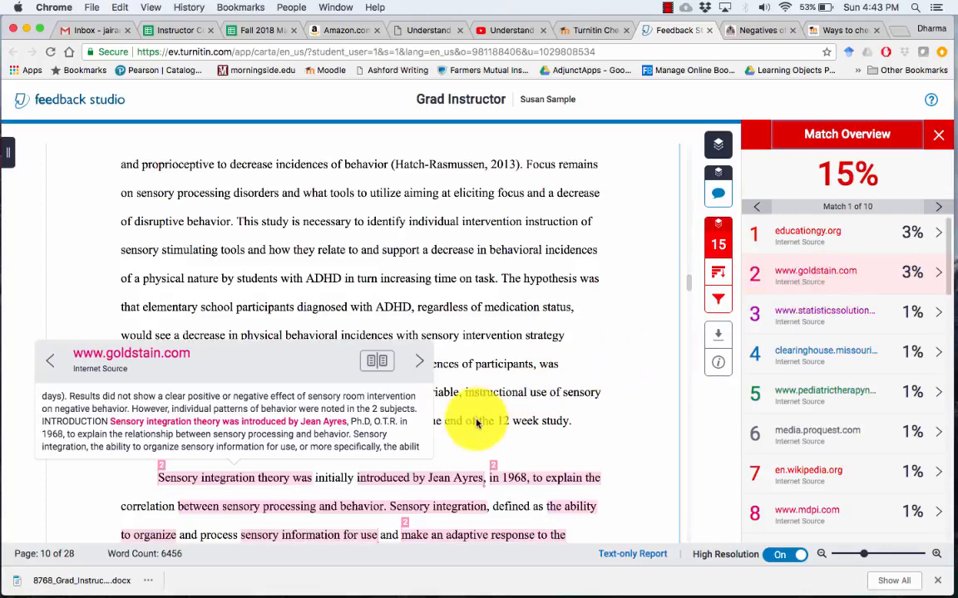
left_click(562, 429)
scroll(573, 433, "down", 2)
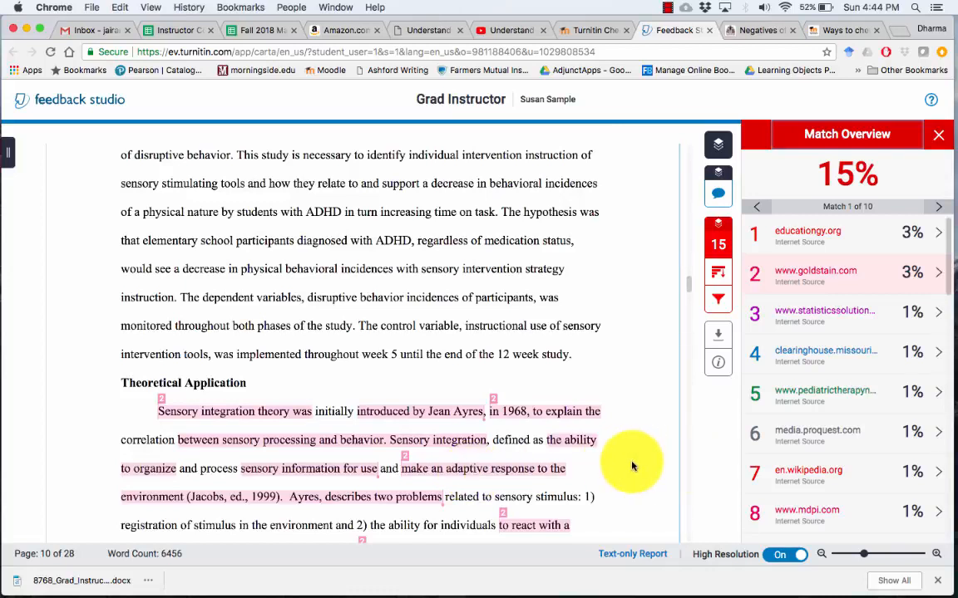
scroll(630, 464, "down", 2)
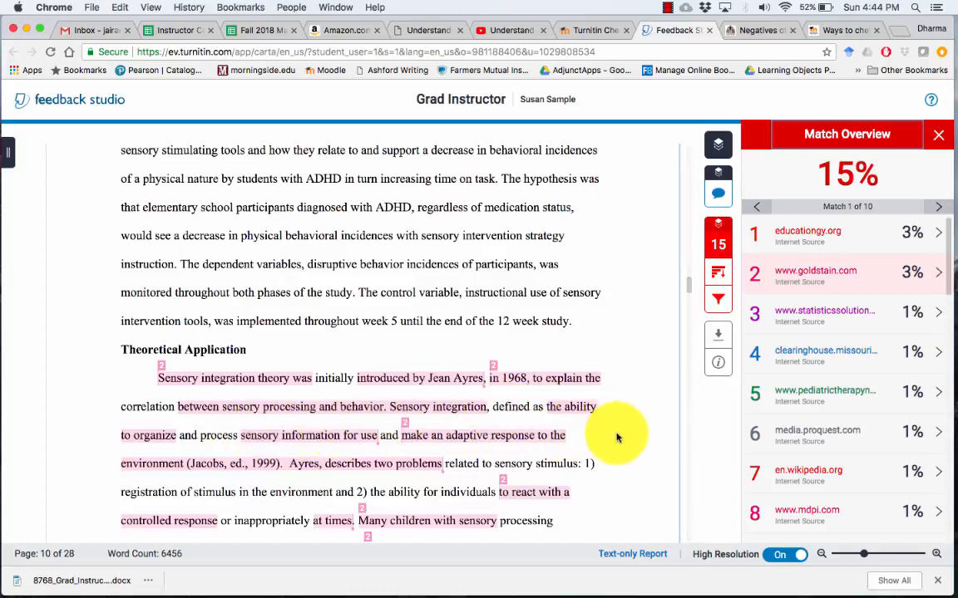
scroll(616, 438, "down", 2)
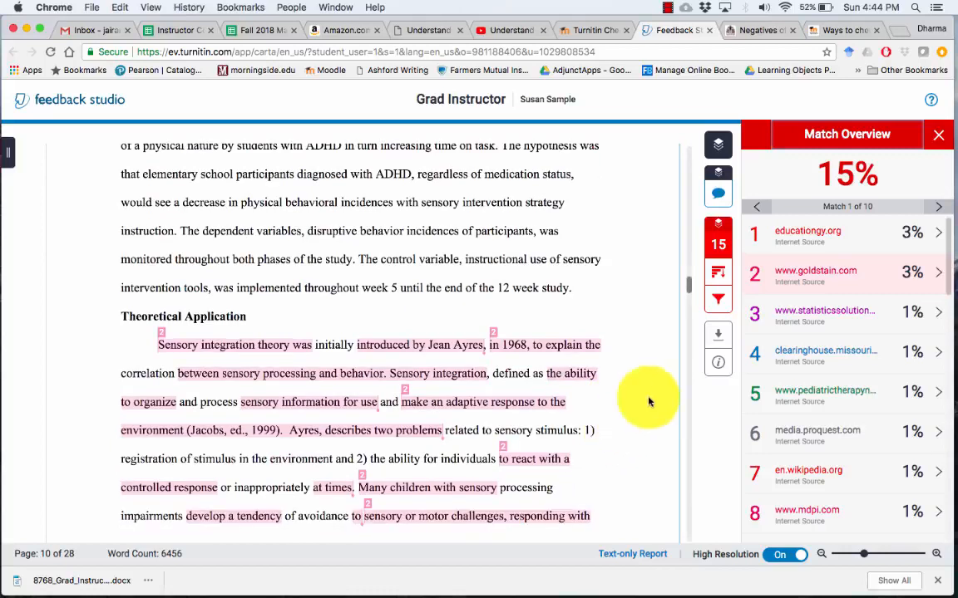
Step through goldstain.com matches 2 to 5, then jump to statisticssolutions.com match 1 of 6 on page 14
left_click(798, 278)
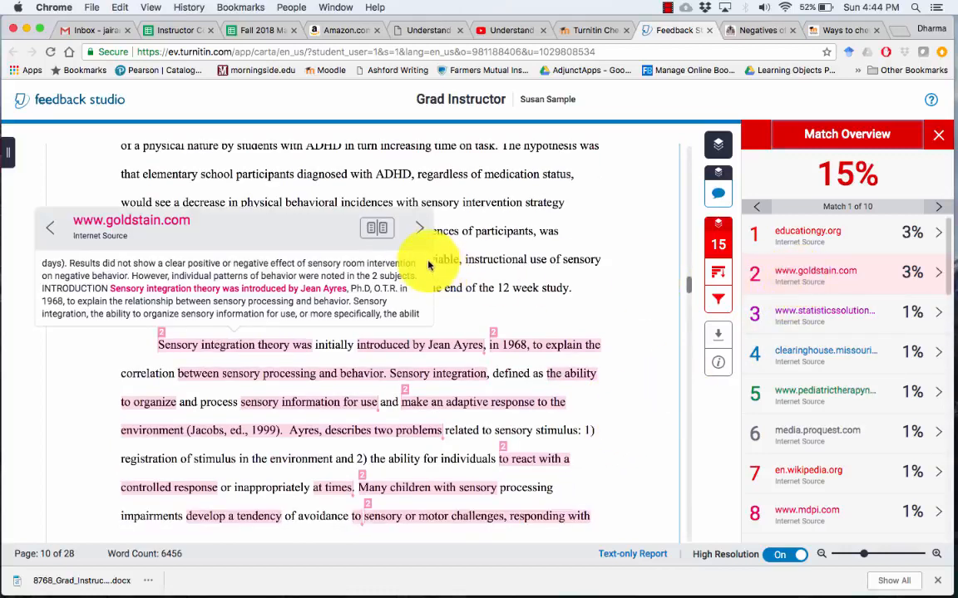
left_click(419, 233)
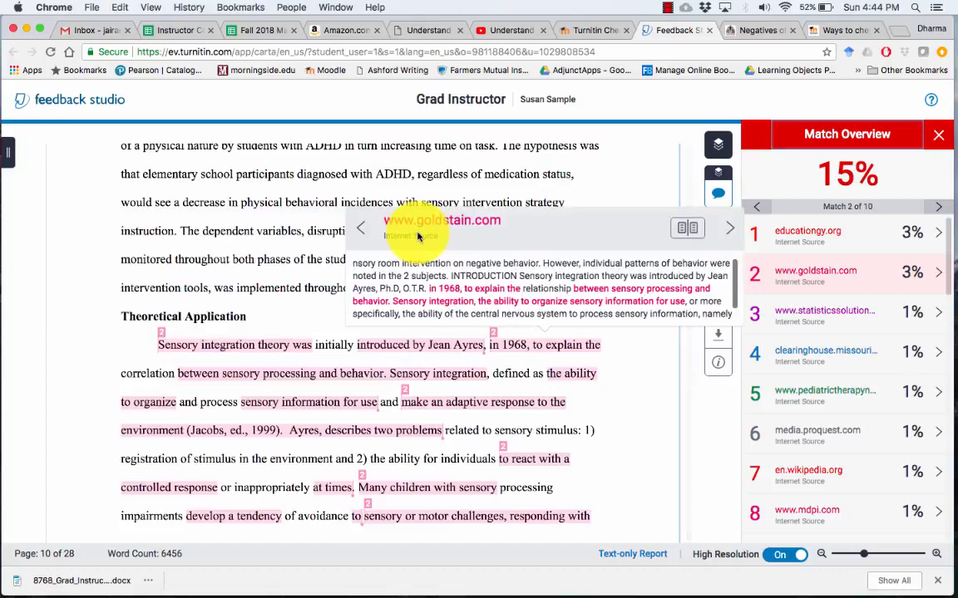
left_click(730, 233)
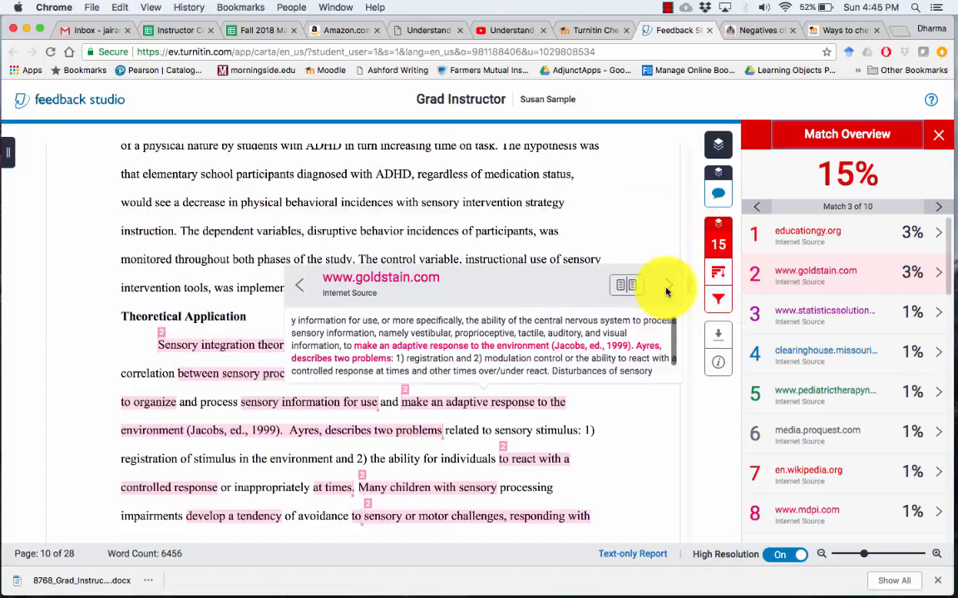
left_click(666, 291)
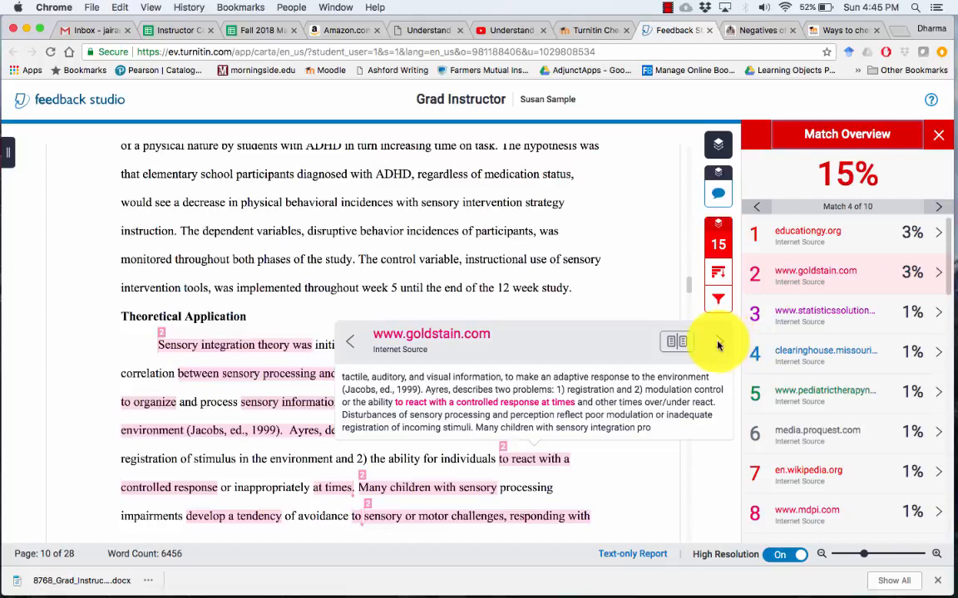
left_click(719, 344)
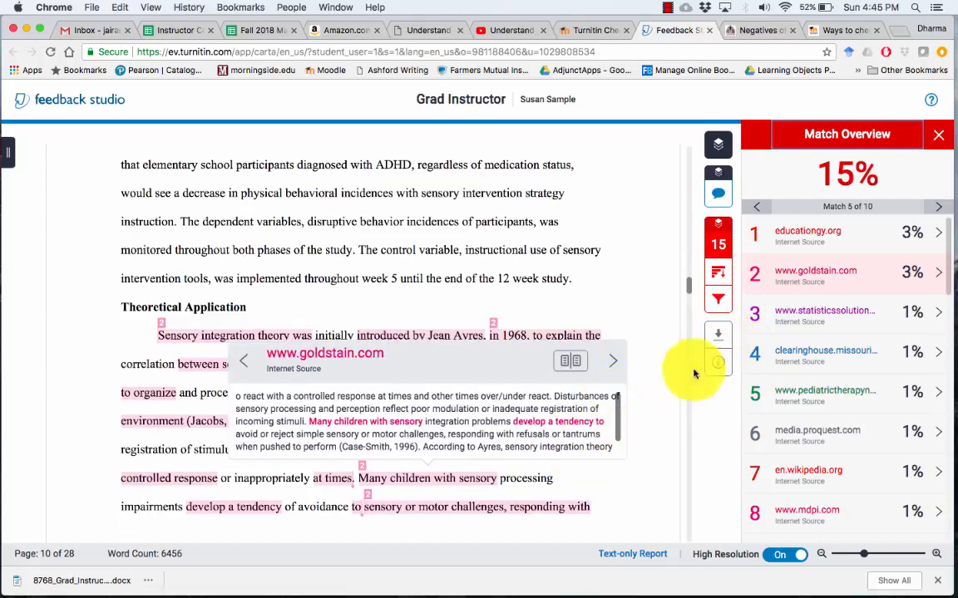
left_click(821, 318)
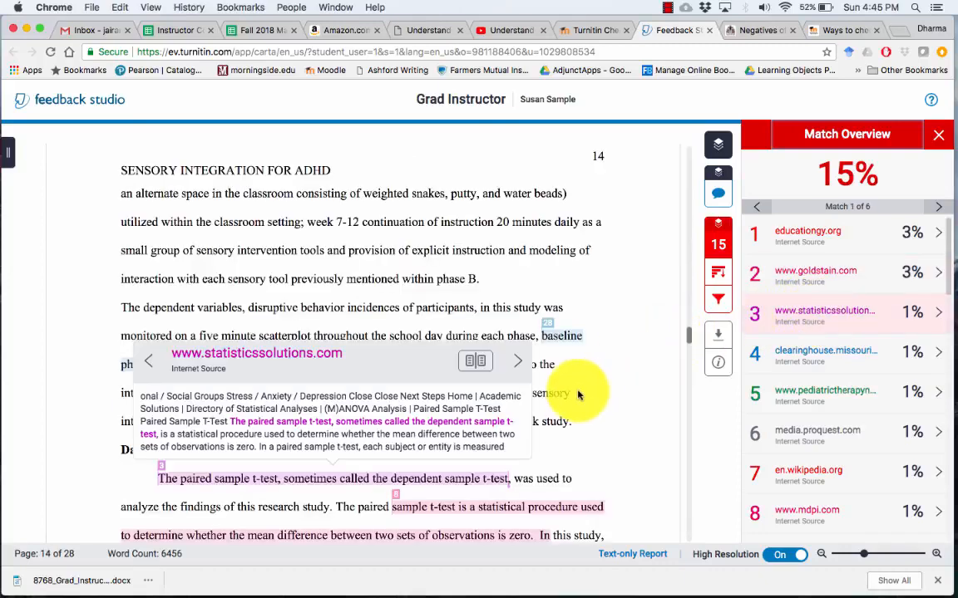
Open the statisticssolutions.com site in a new tab, then return and close the page 14 excerpt
left_click(391, 356)
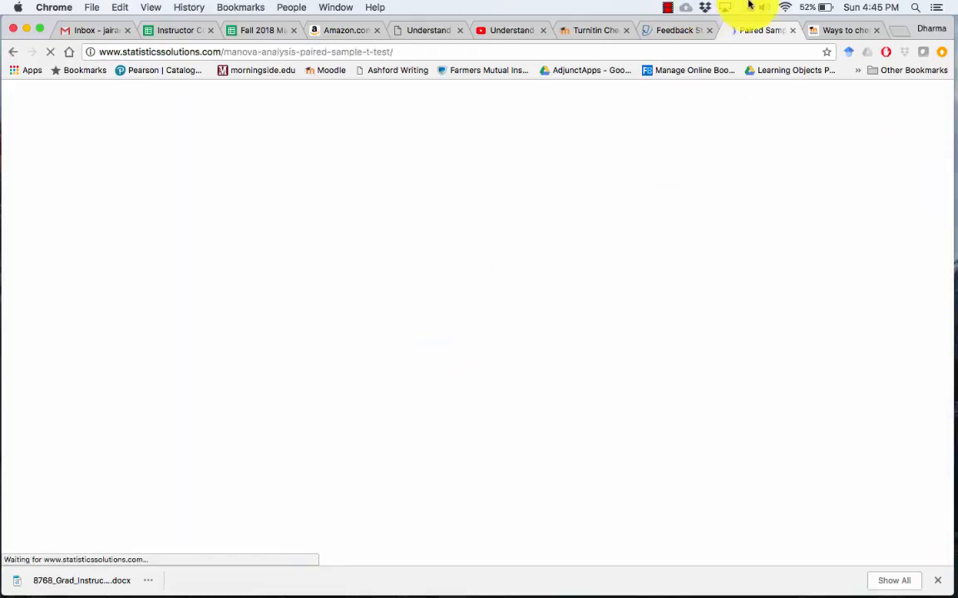
left_click(671, 30)
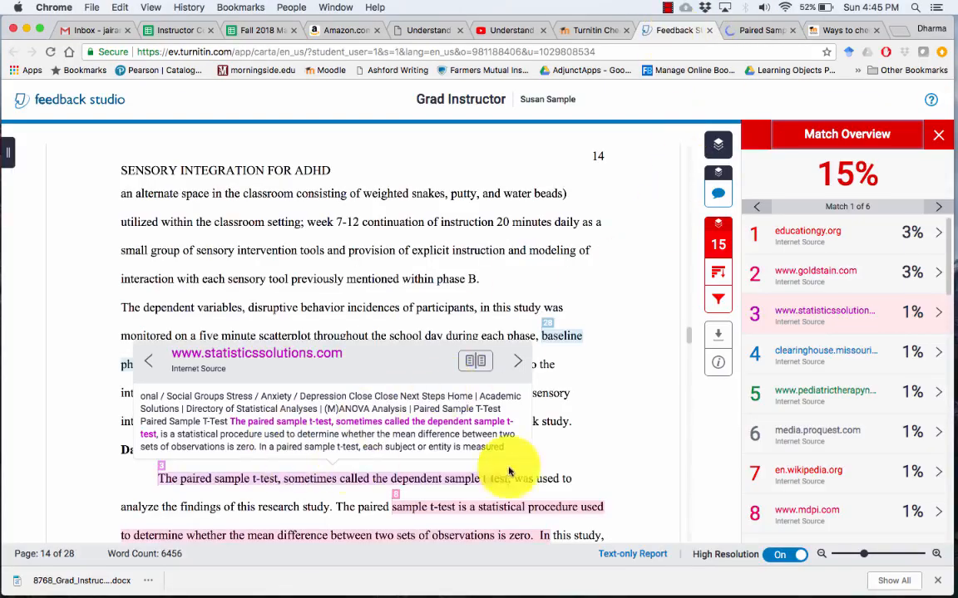
left_click(614, 427)
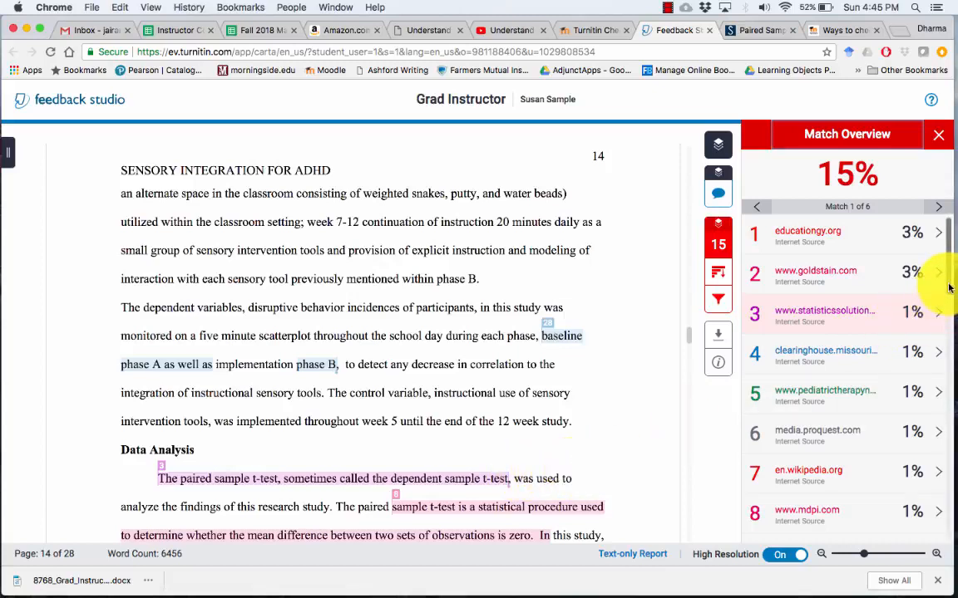
Show both passages matched to source 9, ending on match 2 of 2 on page 18
scroll(942, 250, "down", 5)
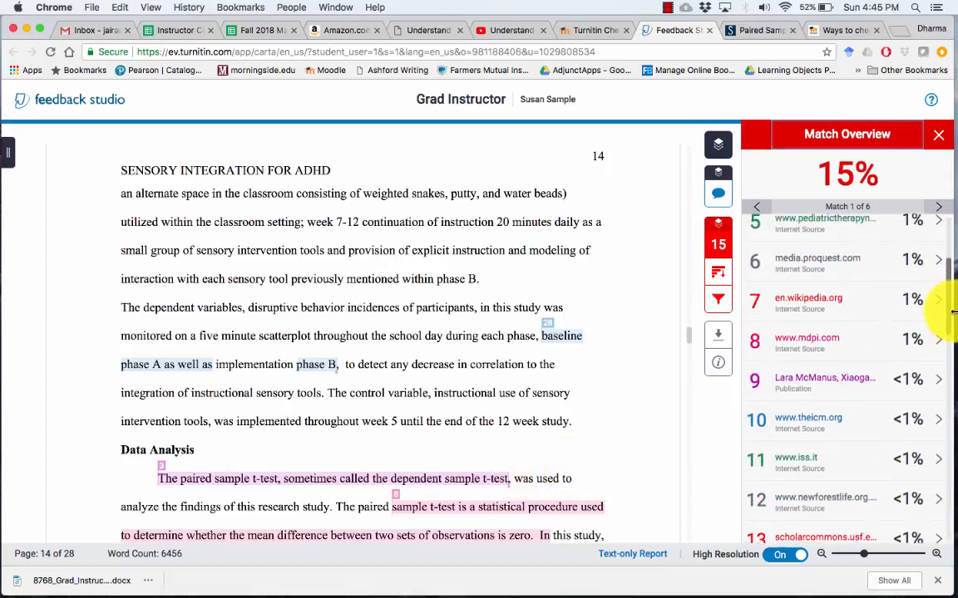
scroll(931, 349, "up", 2)
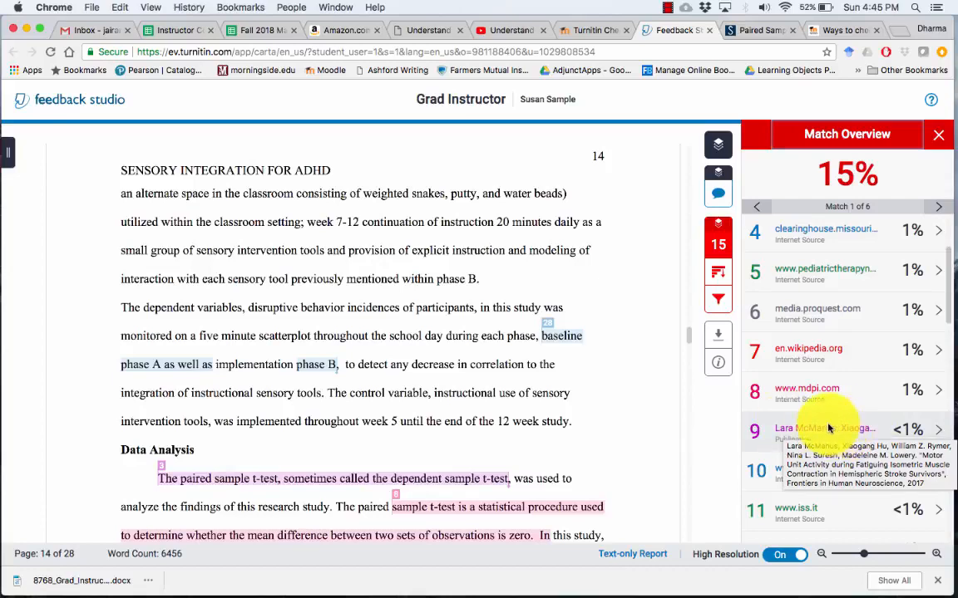
left_click(829, 429)
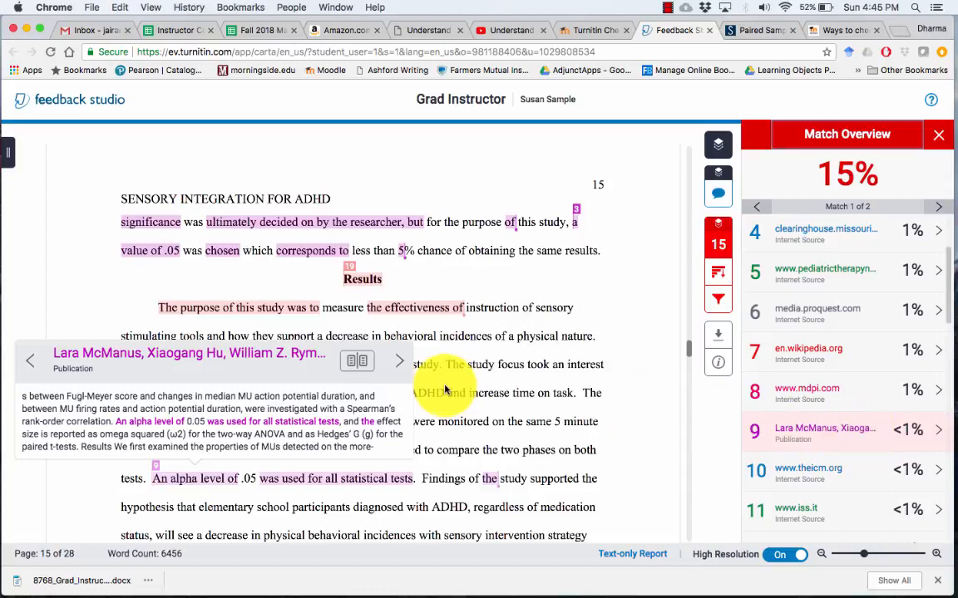
left_click(402, 365)
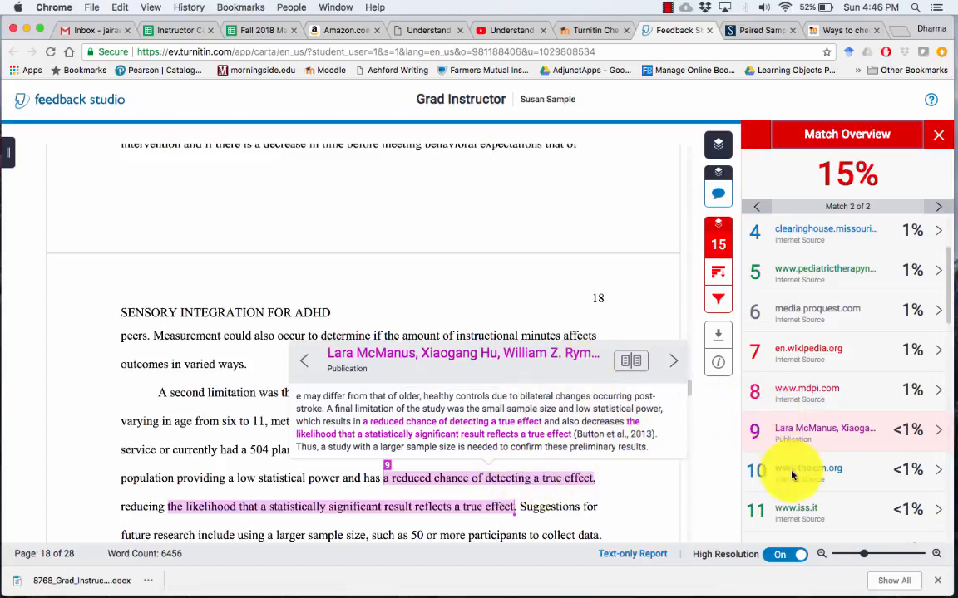
scroll(944, 349, "down", 8)
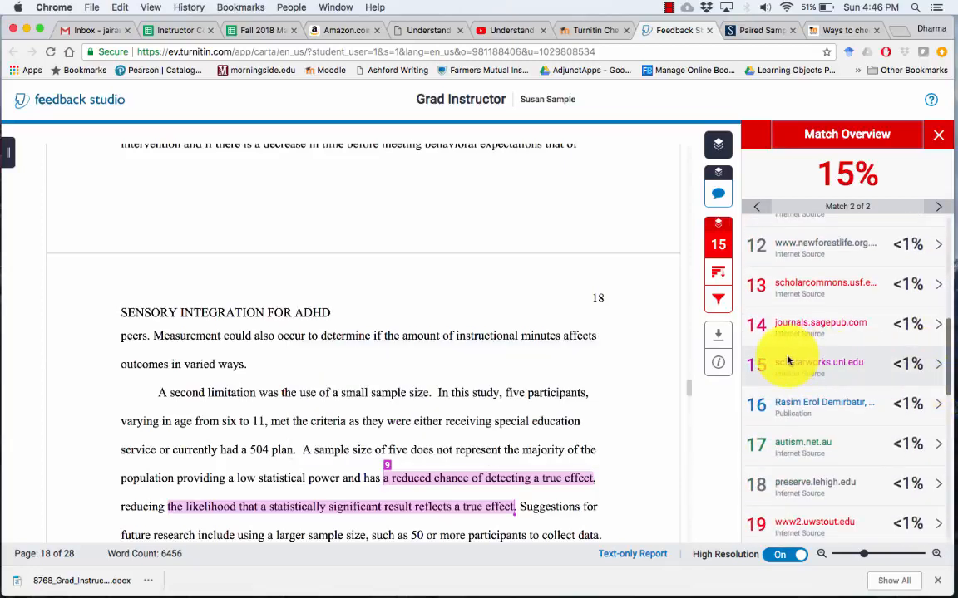
Review scholarcommons.usf.edu matches 1 and 2 of 2, then close the source excerpt
left_click(802, 287)
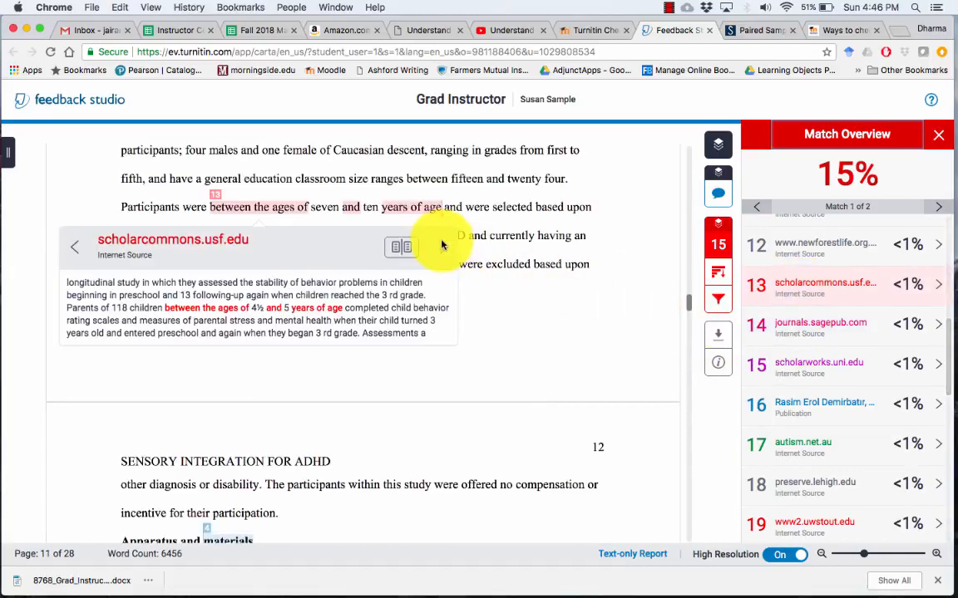
left_click(444, 248)
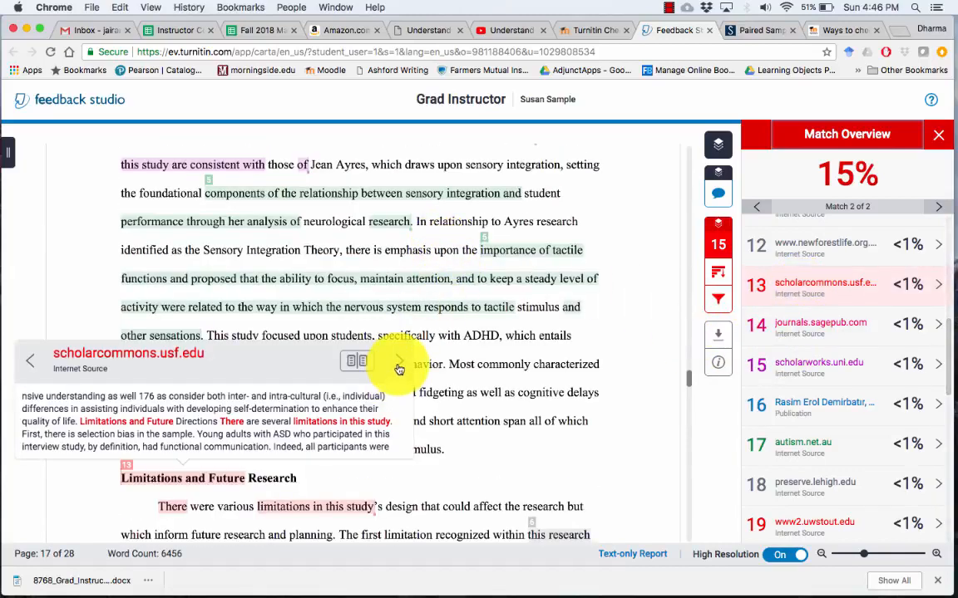
left_click(399, 367)
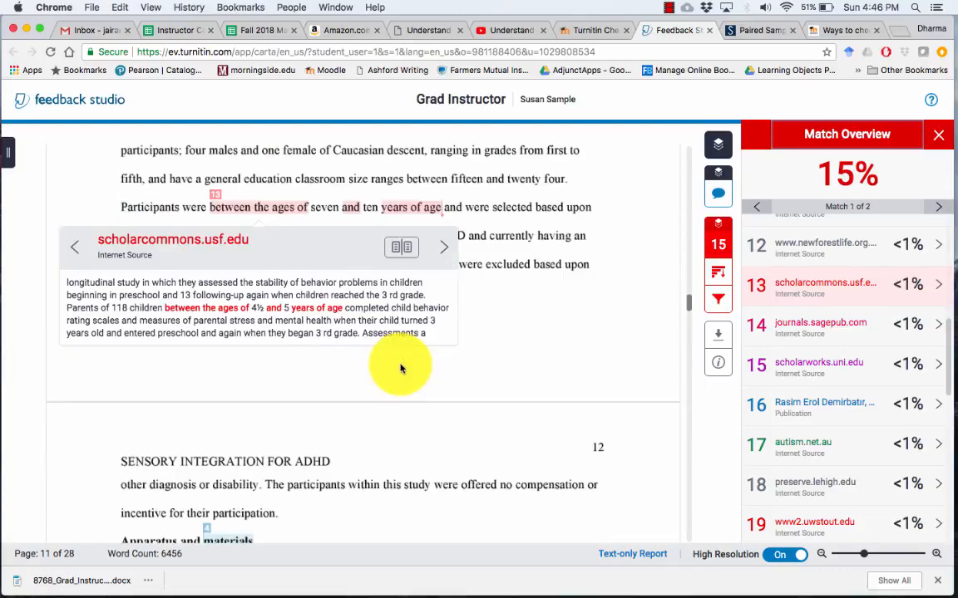
left_click(593, 297)
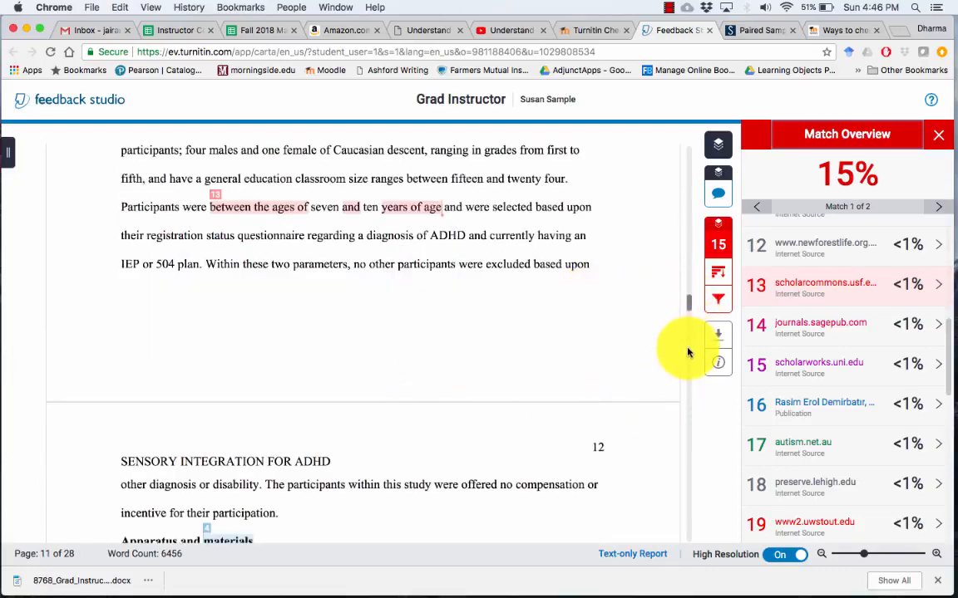
Scroll the document down to the References list on page 22
scroll(687, 352, "down", 20)
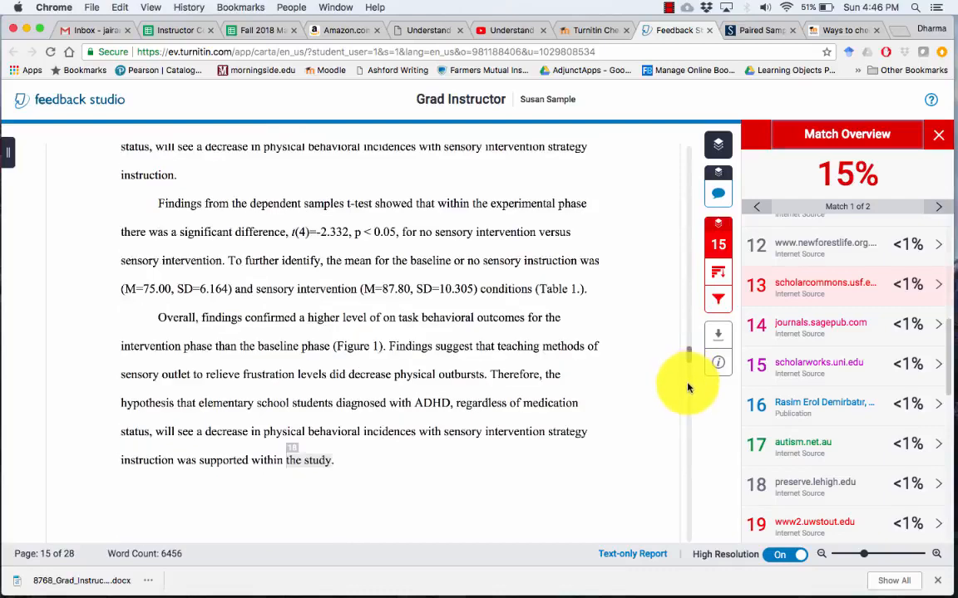
scroll(686, 387, "down", 15)
scroll(688, 411, "down", 10)
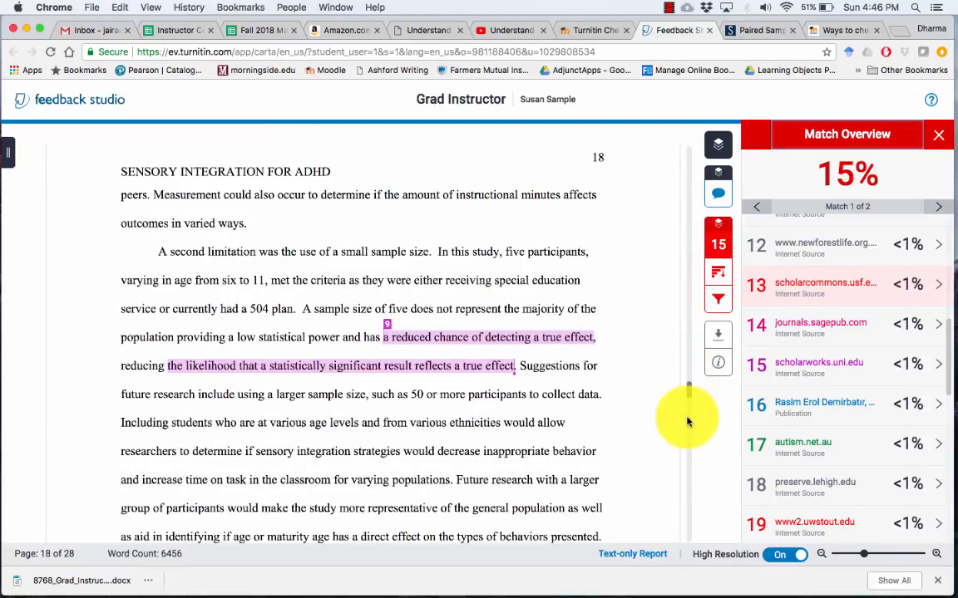
scroll(687, 455, "down", 5)
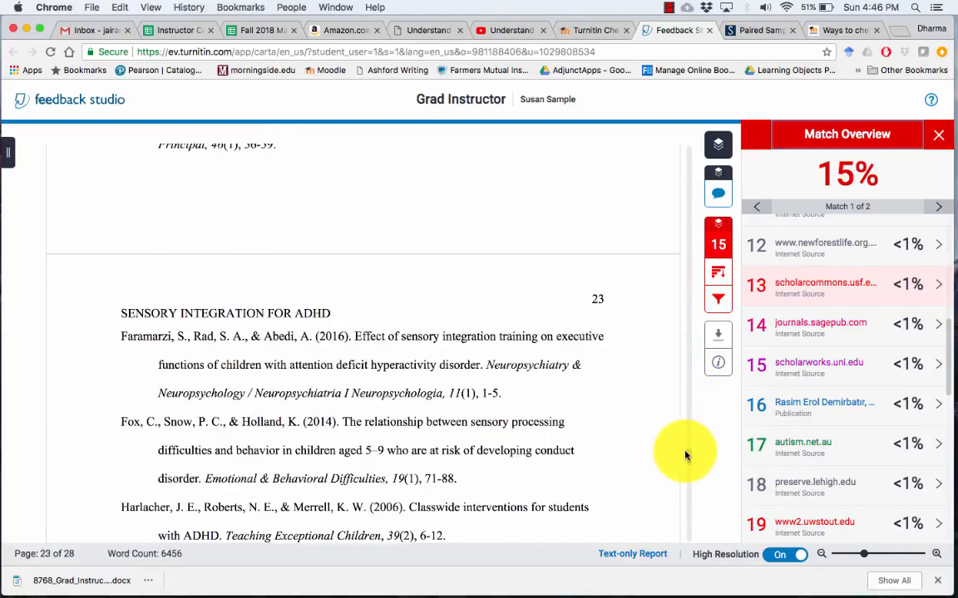
scroll(687, 449, "up", 8)
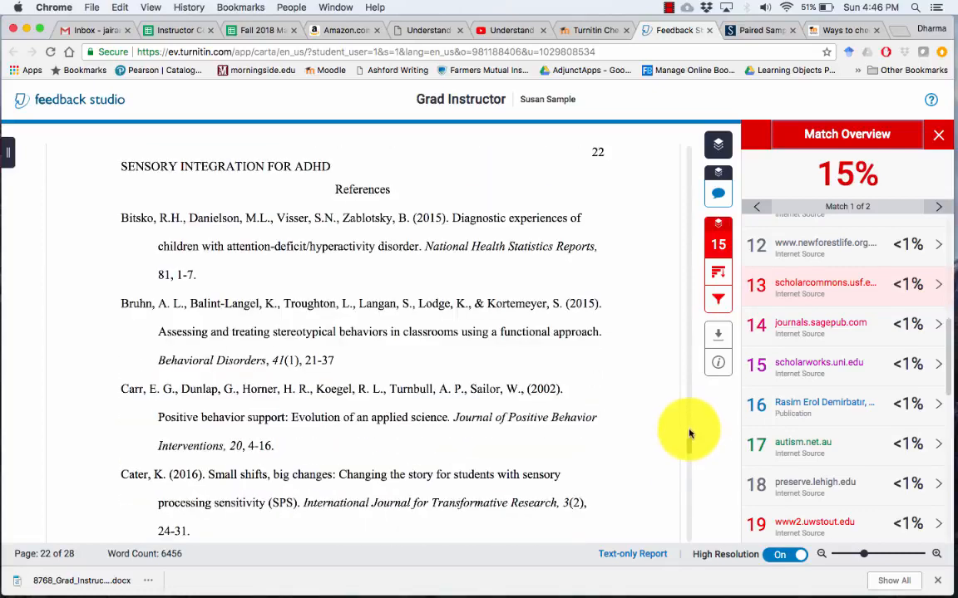
scroll(688, 429, "up", 5)
scroll(688, 433, "down", 1)
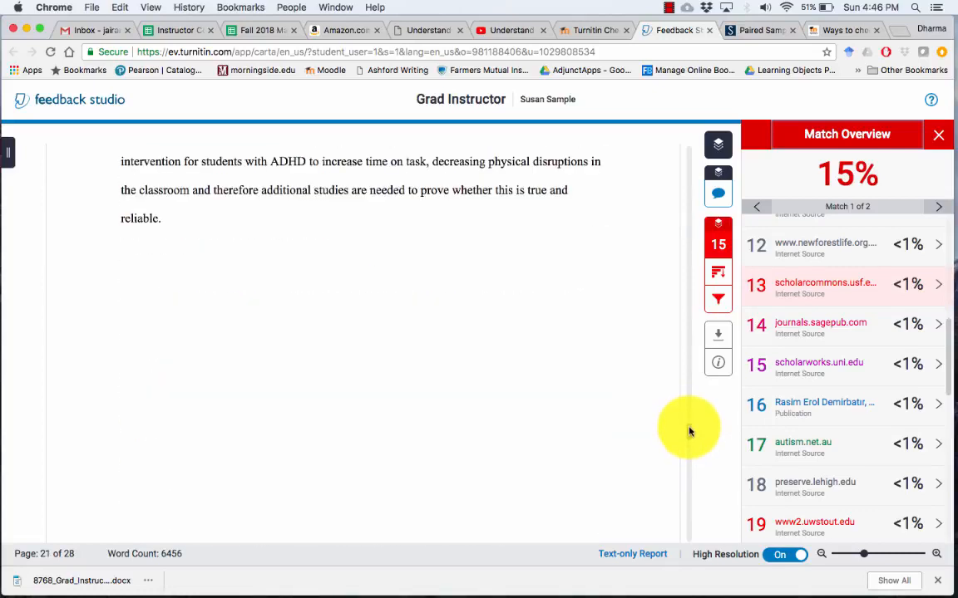
scroll(687, 438, "down", 2)
scroll(686, 441, "down", 3)
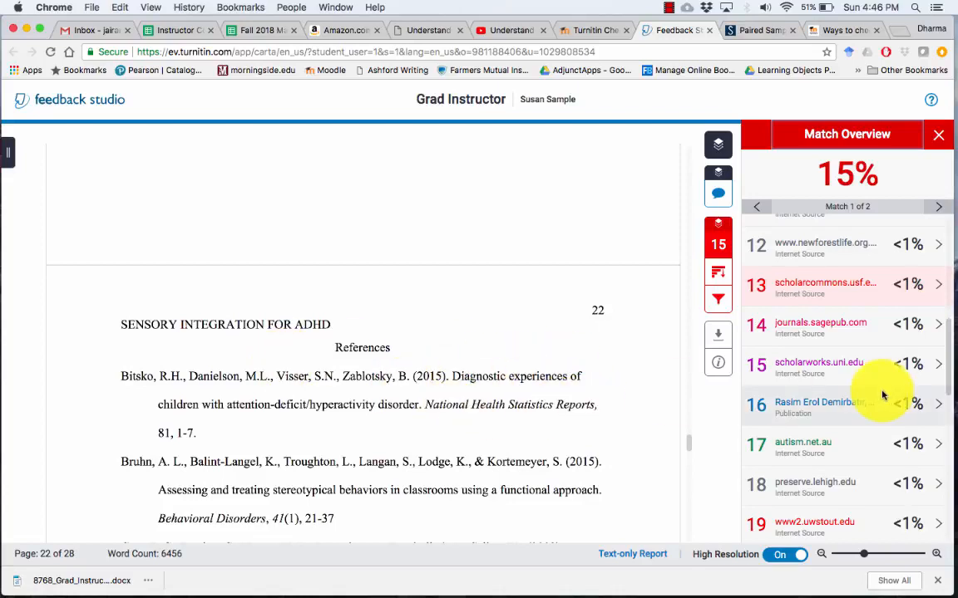
Jump to scholarworks.uni.edu match 1 of 1 on page 19, closing and then reopening its excerpt
left_click(812, 366)
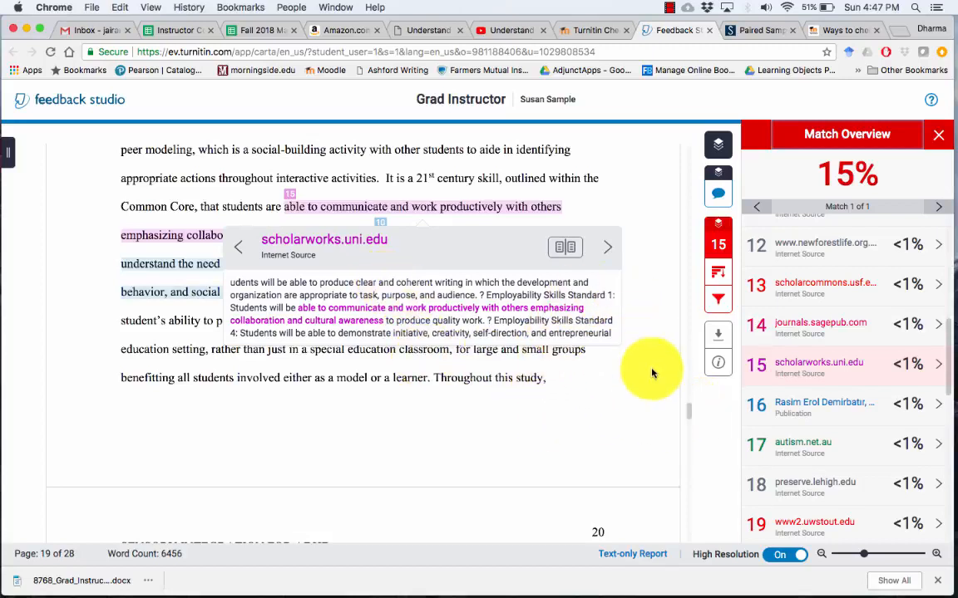
left_click(609, 364)
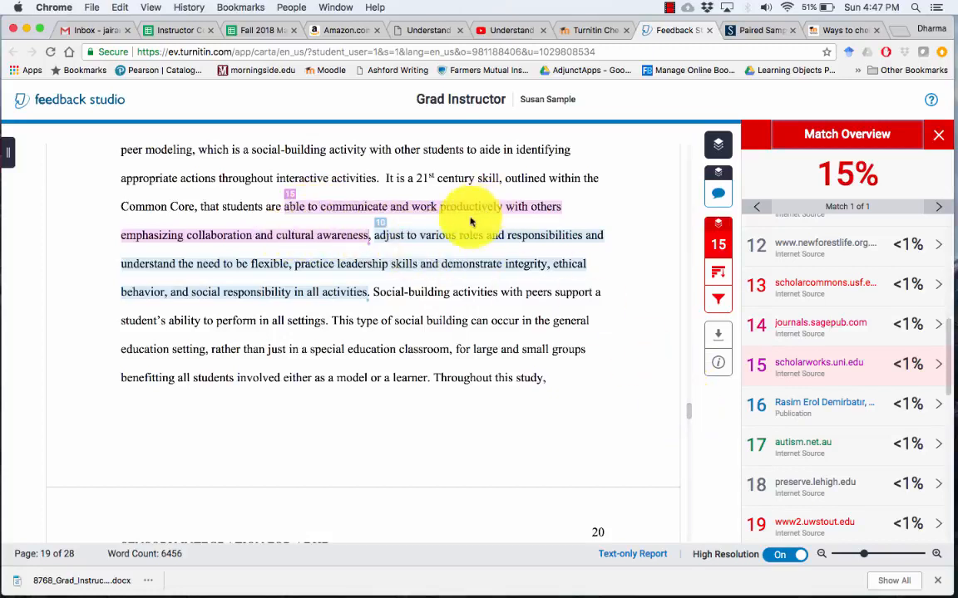
left_click(820, 365)
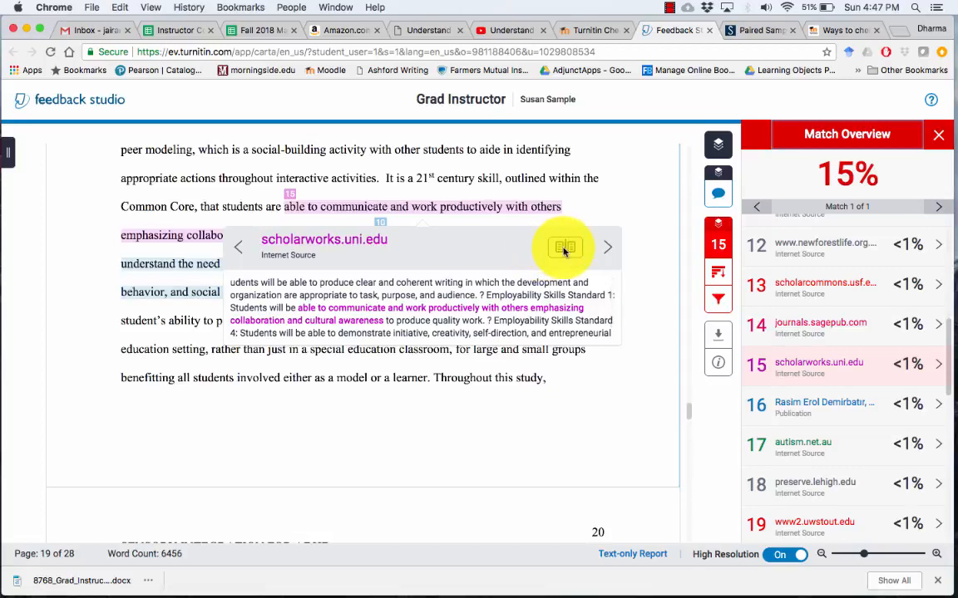
Read the scholarworks.uni.edu Full Source Text, then close it to return to the 15% Match Overview
left_click(564, 249)
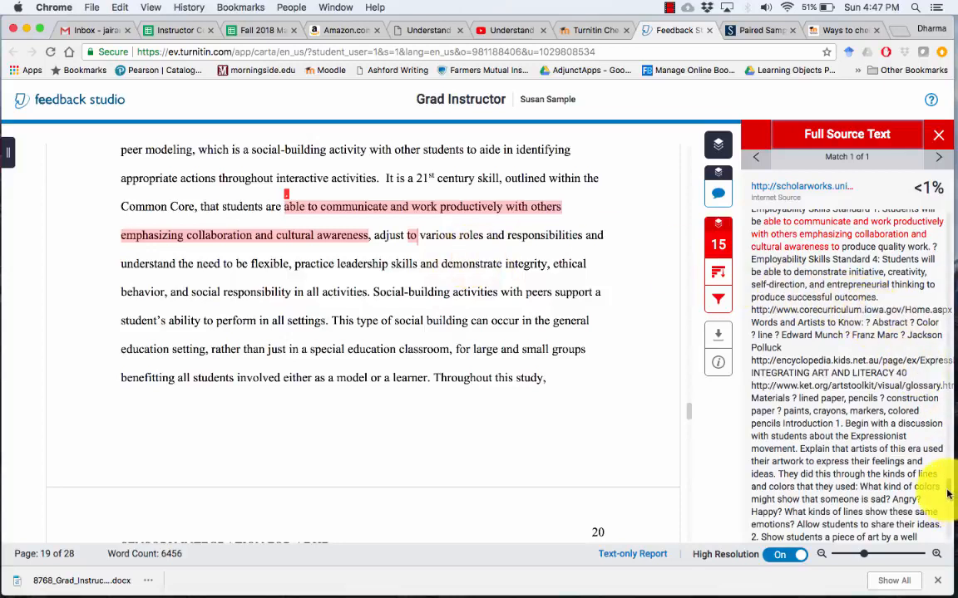
scroll(948, 494, "down", 15)
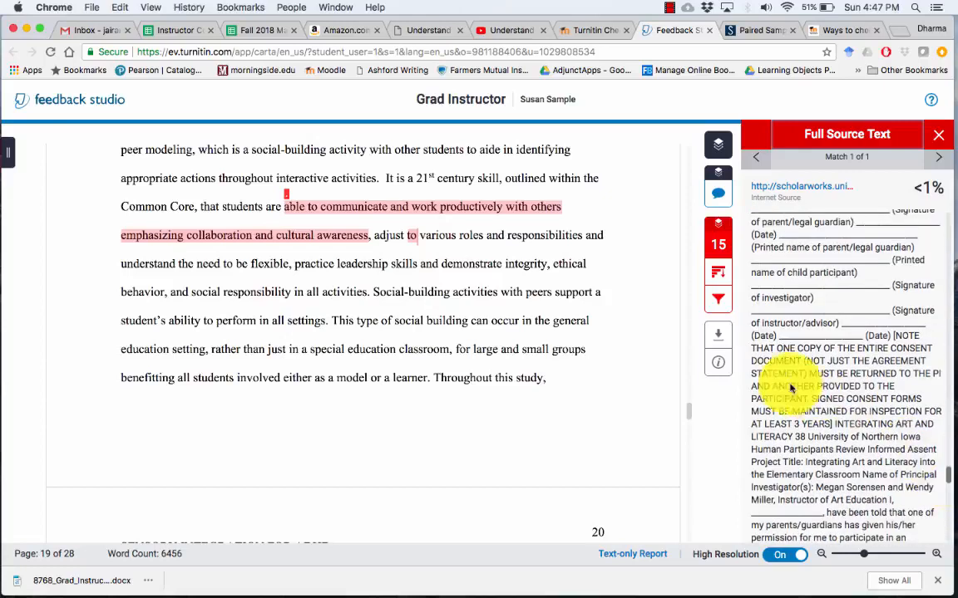
mouse_move(950, 476)
left_mouse_down()
mouse_move(948, 489)
mouse_move(950, 480)
mouse_move(932, 474)
left_mouse_up()
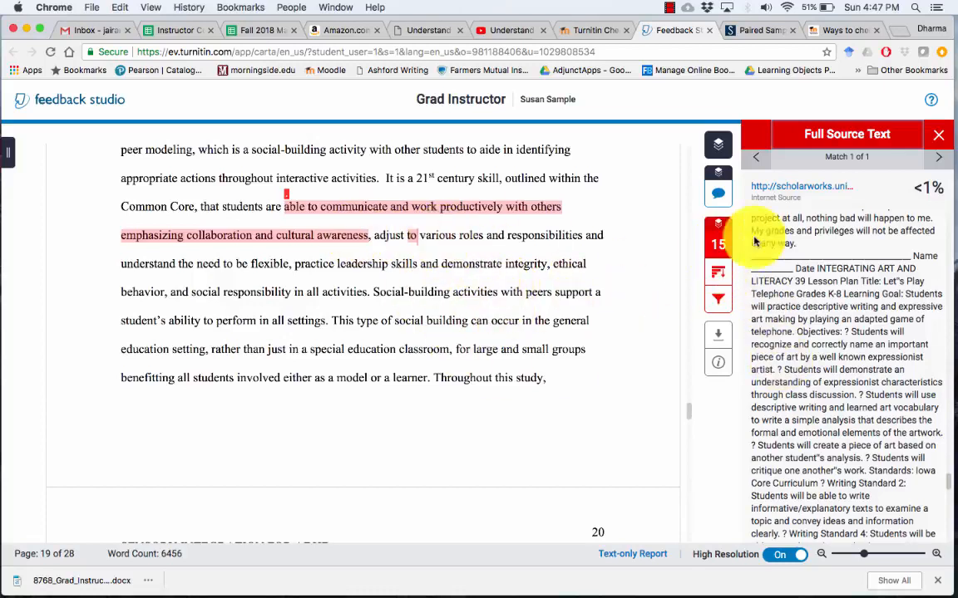
left_click(938, 138)
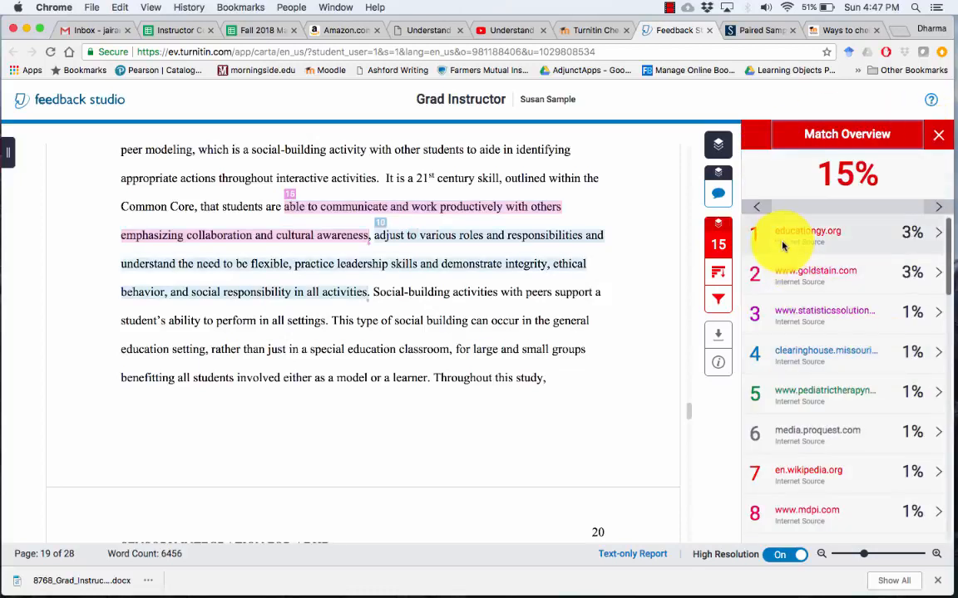
Jump to the source 1 educationgy.org matches on page 5 and open that source's full text
left_click(807, 235)
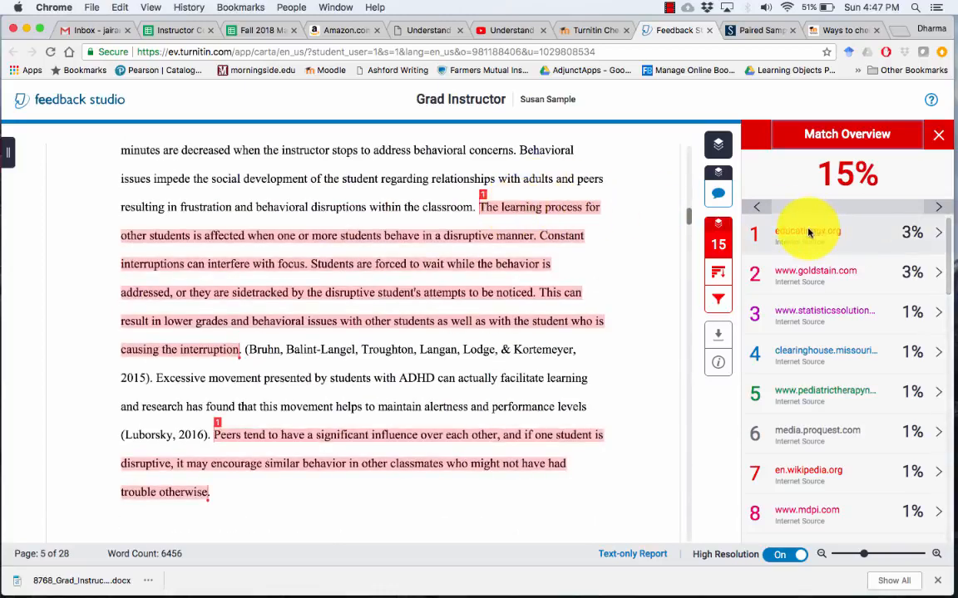
left_click(794, 239)
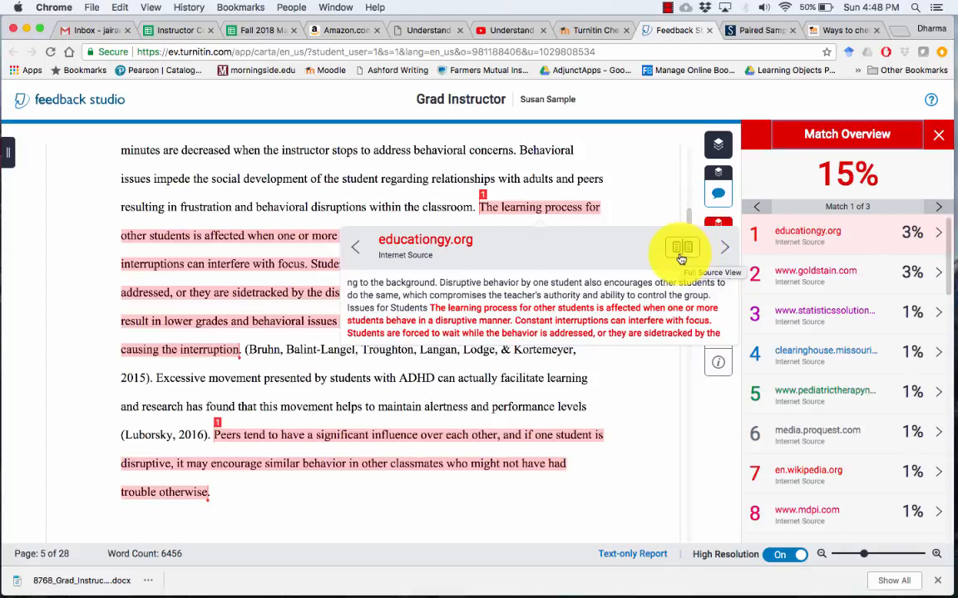
left_click(680, 250)
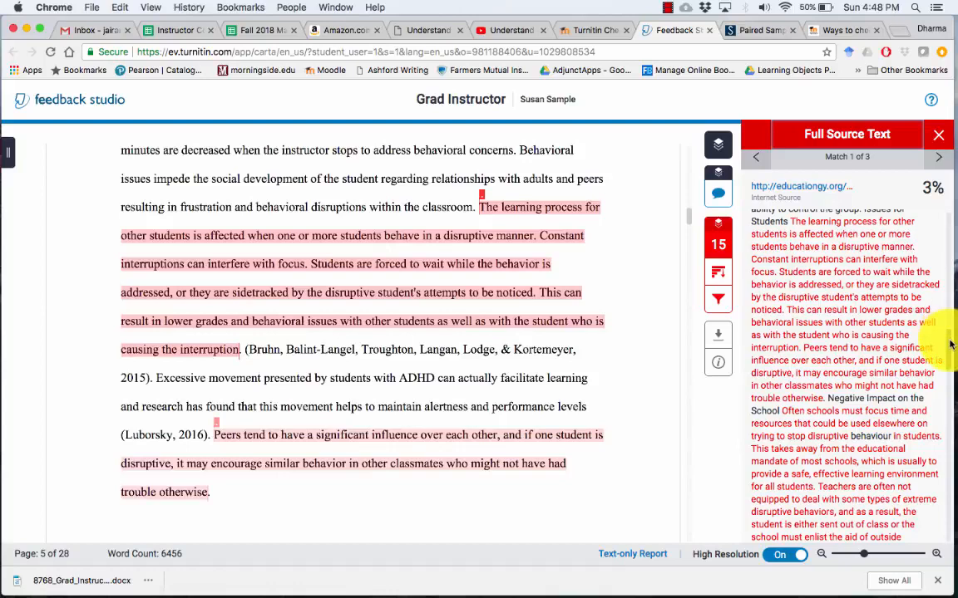
Read through the educationgy.org full source text, then return to the match list and preview that match again
scroll(950, 345, "up", 5)
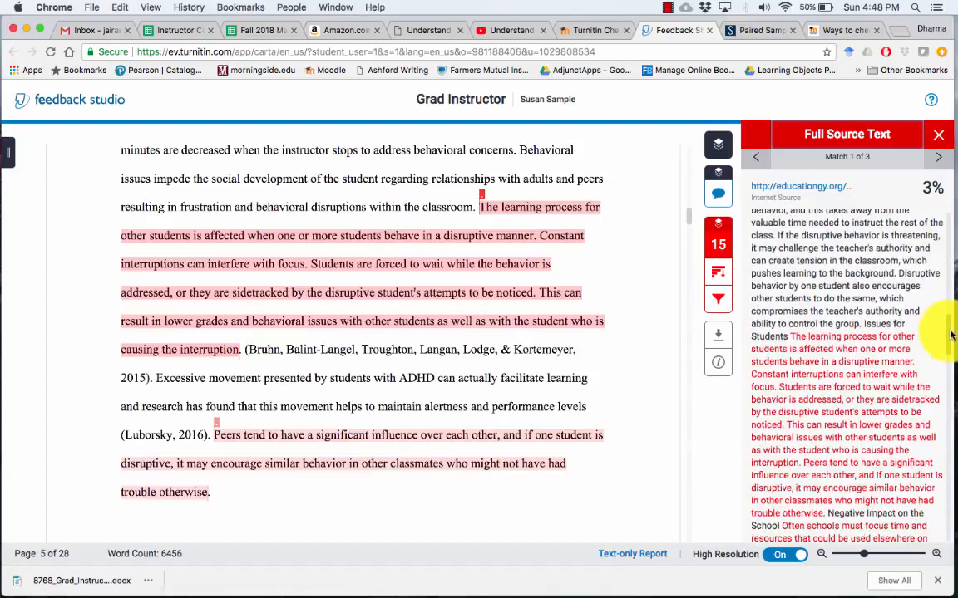
scroll(952, 335, "down", 3)
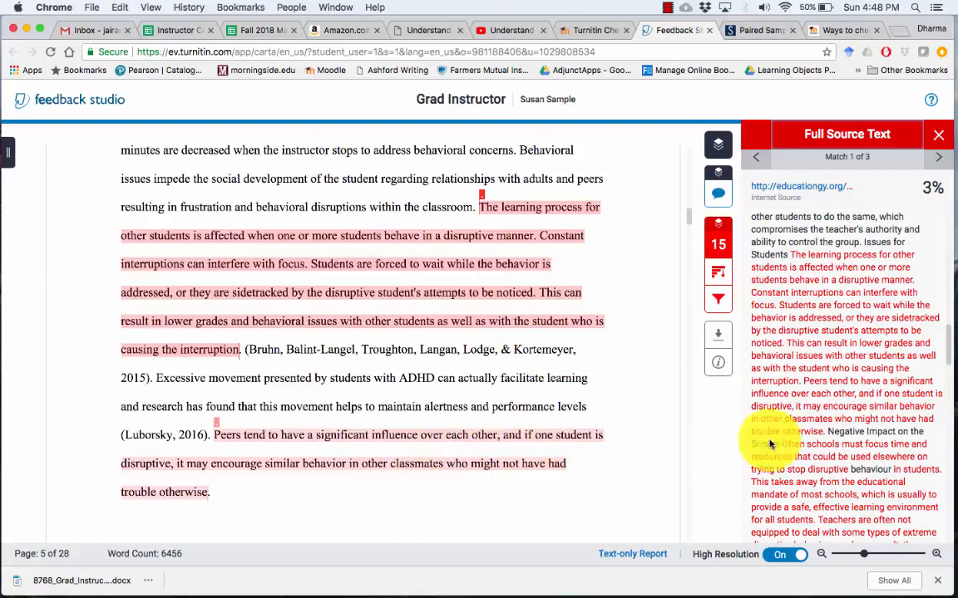
left_click_drag(946, 347, 954, 447)
scroll(953, 460, "down", 10)
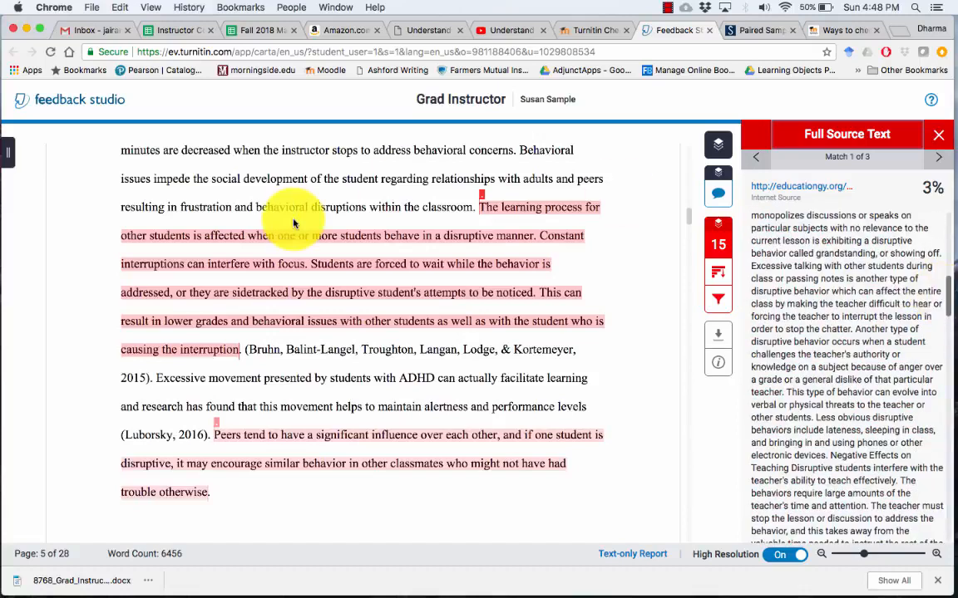
left_click(943, 139)
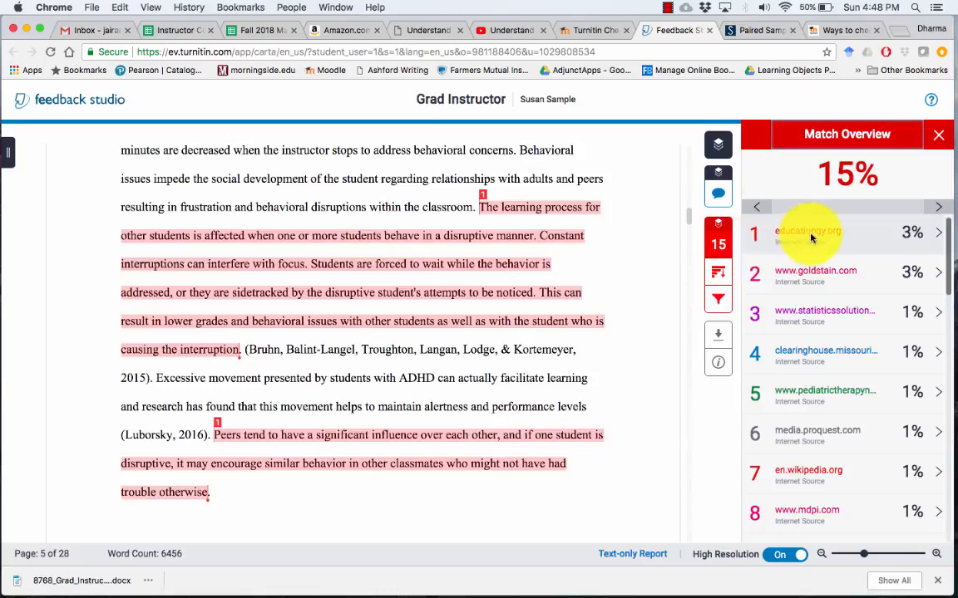
left_click(807, 236)
Open the educationgy.org article 'Negatives of Disruptive Behavior in the Classroom' and read down to Issues for Students
left_click(466, 248)
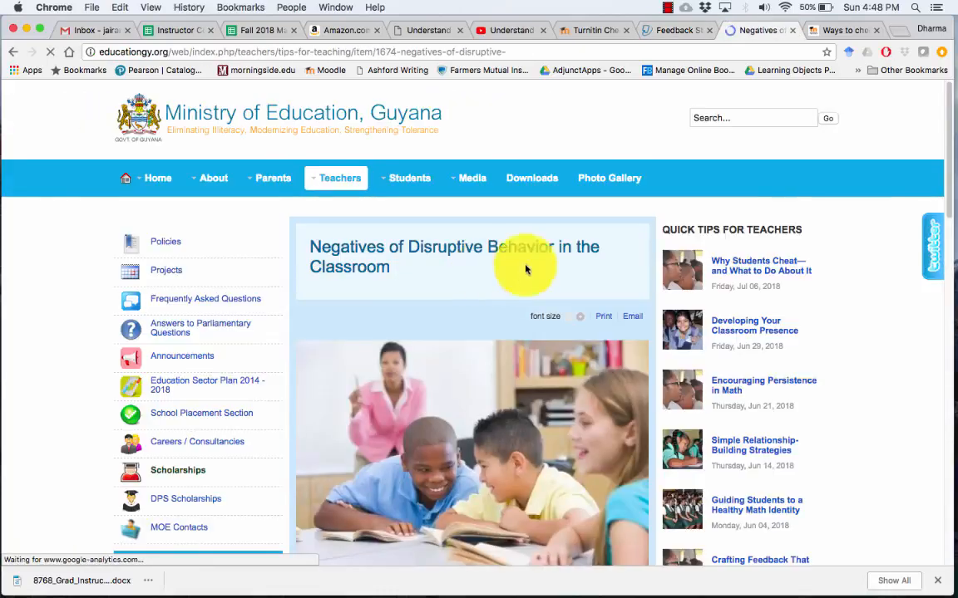
scroll(947, 257, "down", 5)
scroll(948, 257, "down", 5)
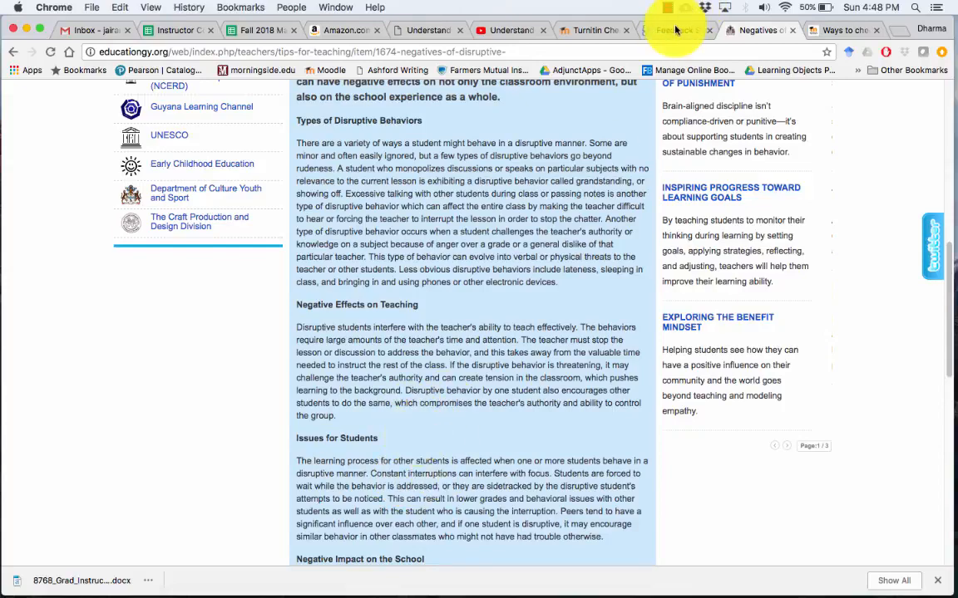
left_click(670, 30)
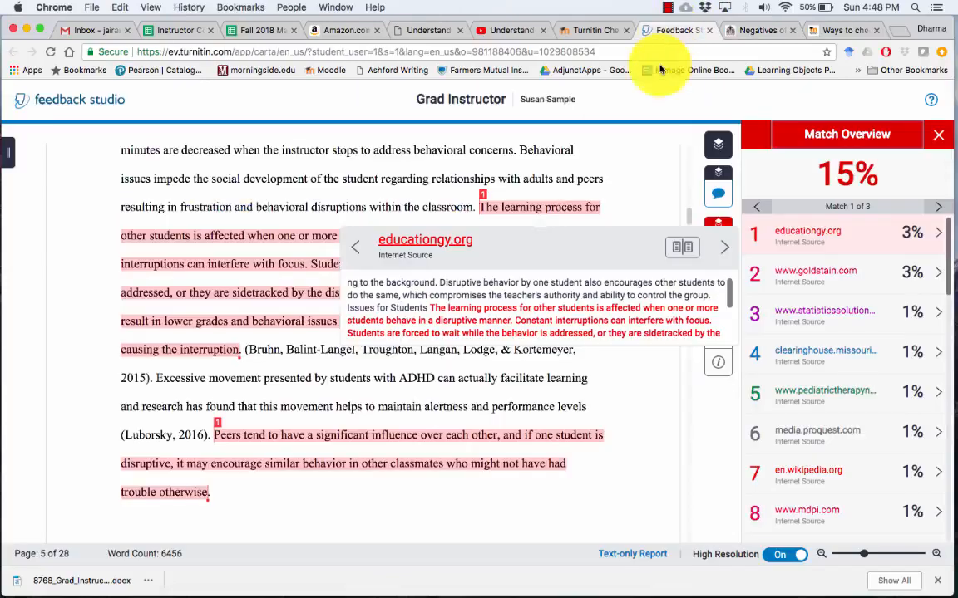
left_click(686, 249)
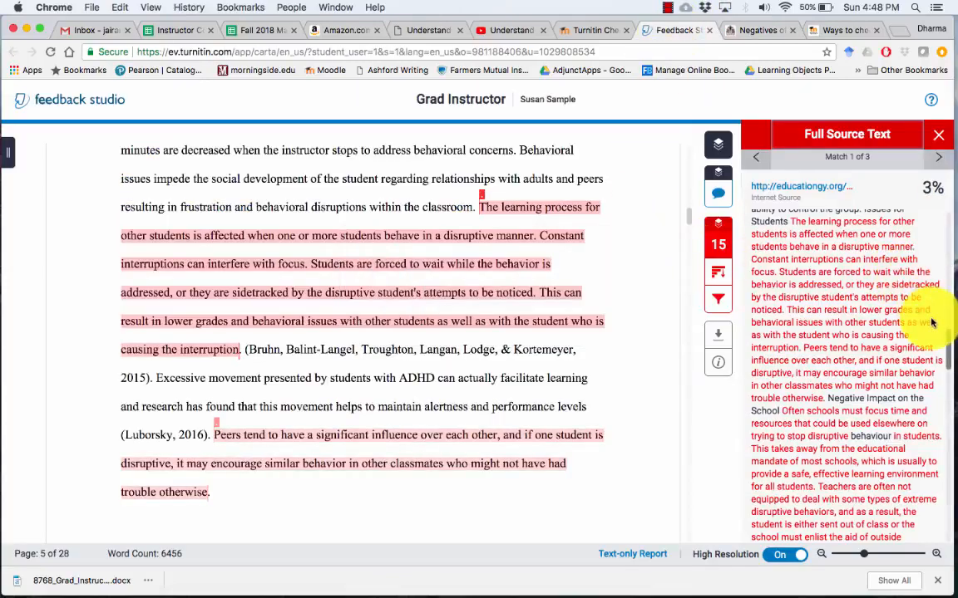
scroll(939, 333, "down", 1)
mouse_move(949, 348)
left_mouse_down()
mouse_move(951, 307)
mouse_move(949, 369)
left_mouse_up()
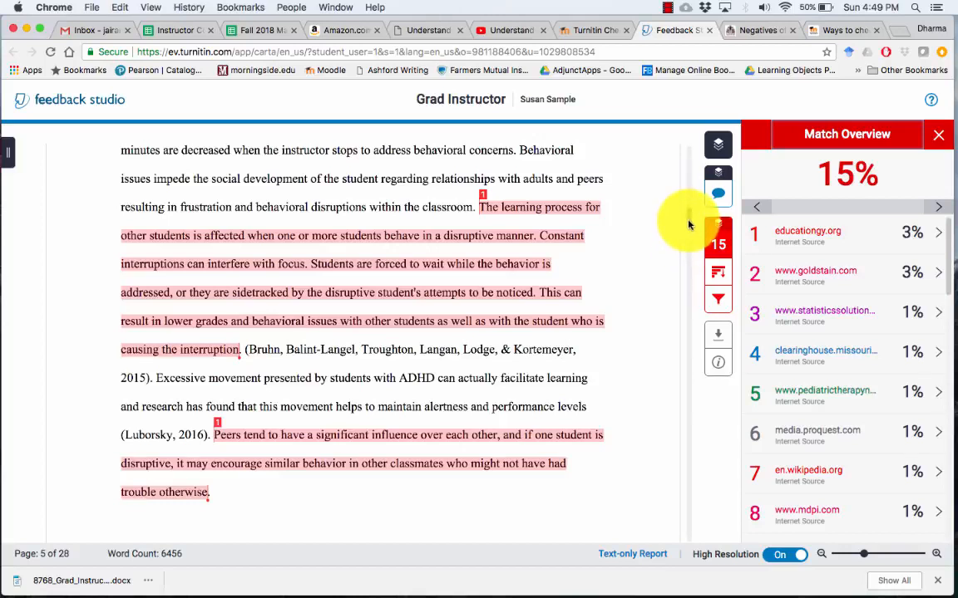
Return the report to page 1 and confirm the 15% similarity on the Moodle submission
scroll(684, 316, "down", 20)
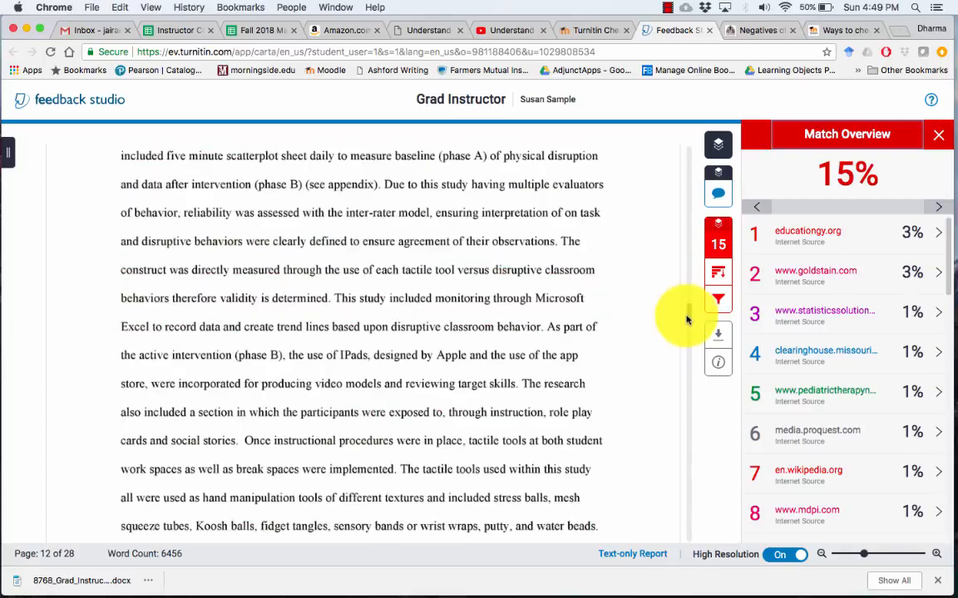
left_click_drag(687, 325, 812, 161)
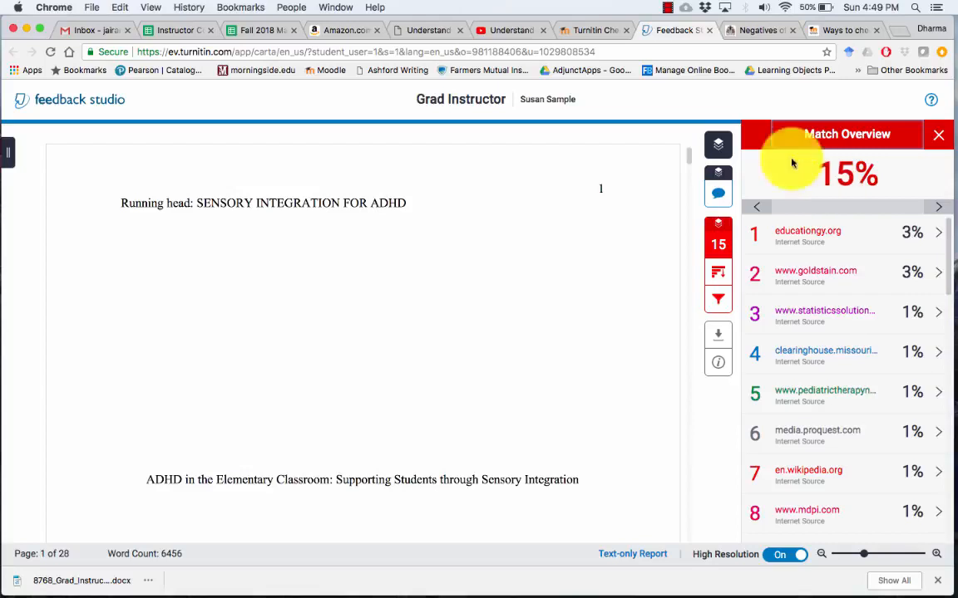
left_click(589, 31)
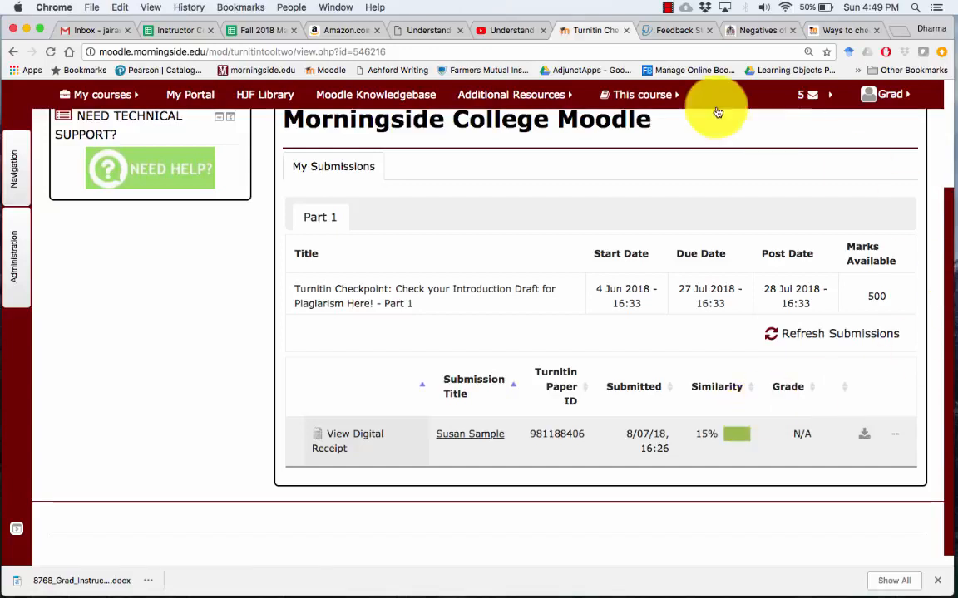
left_click(671, 33)
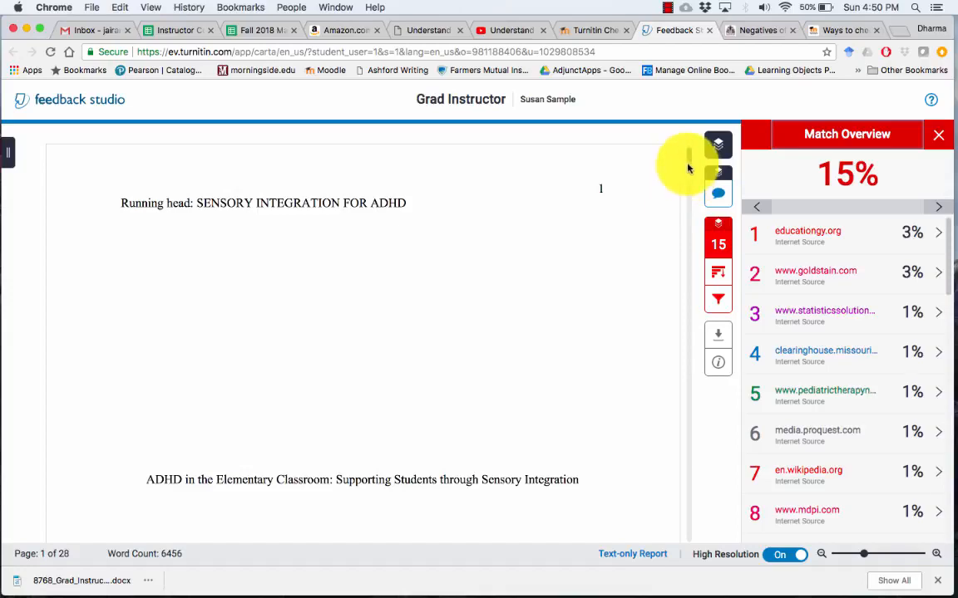
Scroll the paper to page 5 so the 'learning process for other students' match is visible
left_click_drag(689, 166, 683, 222)
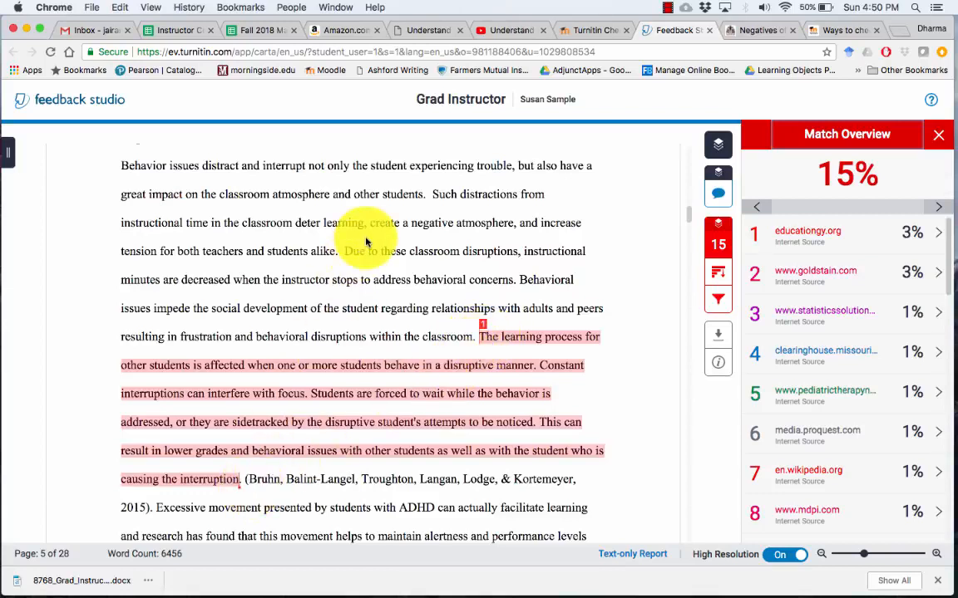
left_click(666, 8)
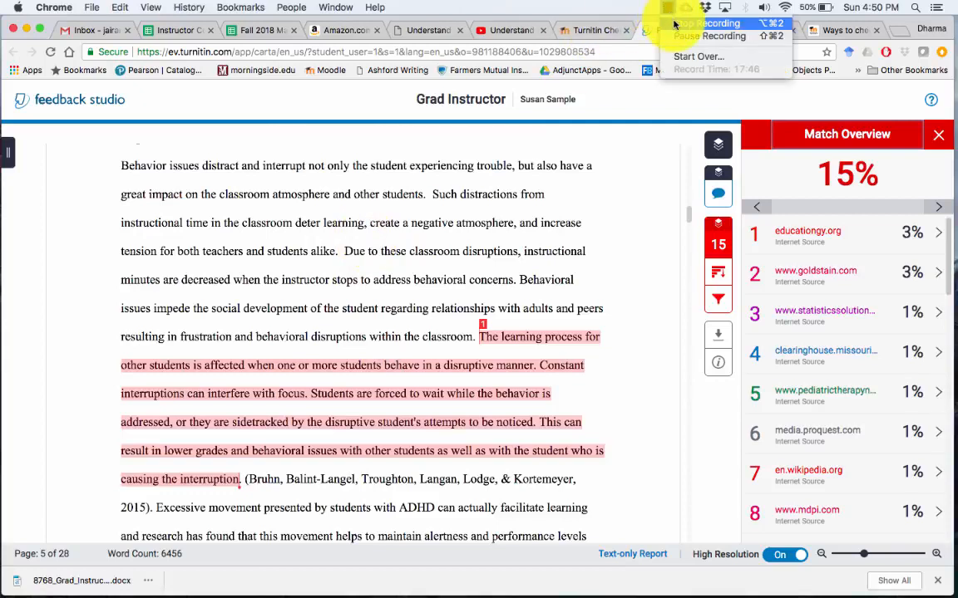